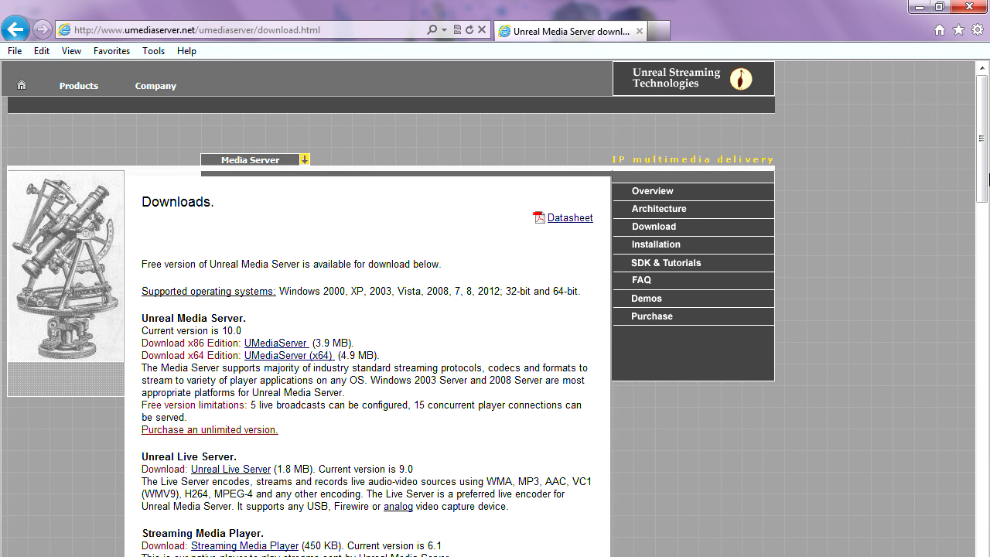
- Open the downloaded UArchivalServer.zip from Internet Explorer to show UArchivalServer.msi
{"action": "left_click_drag", "start_coordinate": [983, 185], "coordinate": [982, 267]}
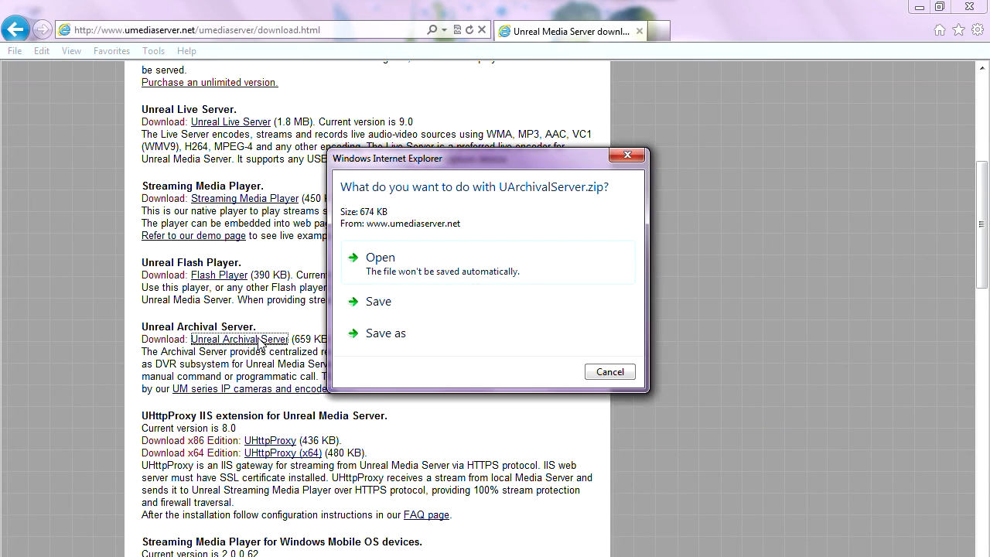
{"action": "left_click", "coordinate": [423, 260]}
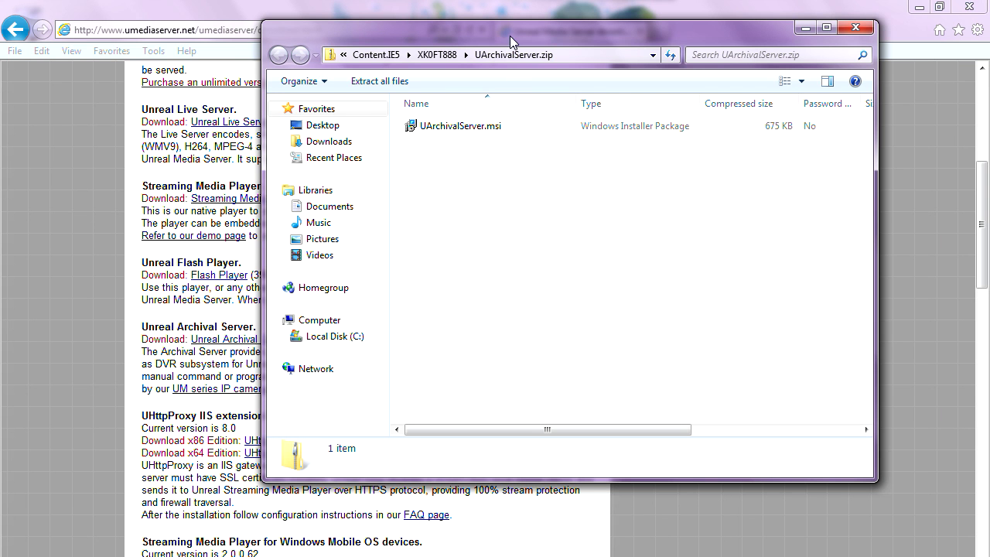
- Run UArchivalServer.msi from the zip folder, pass the welcome page and accept the license
{"action": "left_click_drag", "start_coordinate": [497, 54], "coordinate": [430, 124]}
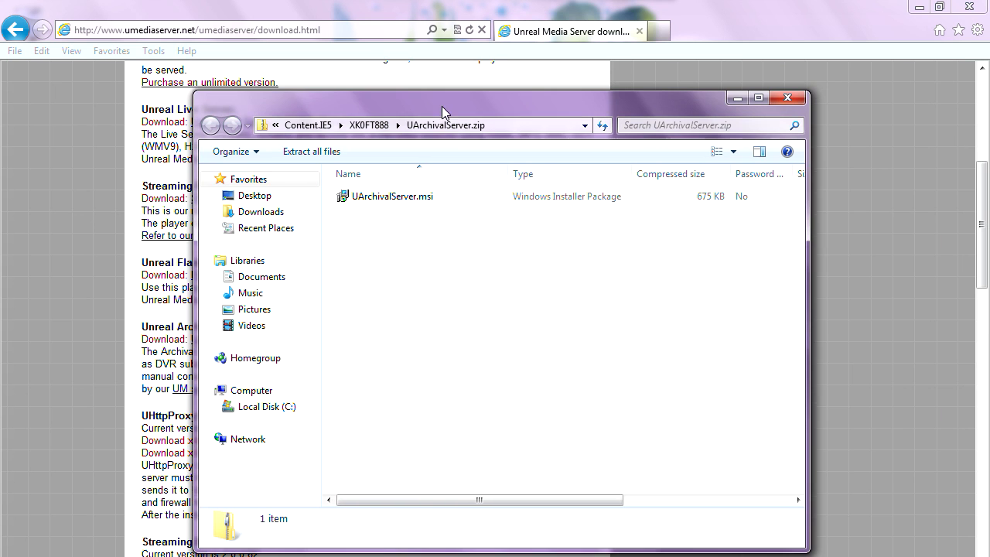
{"action": "left_click", "coordinate": [399, 198]}
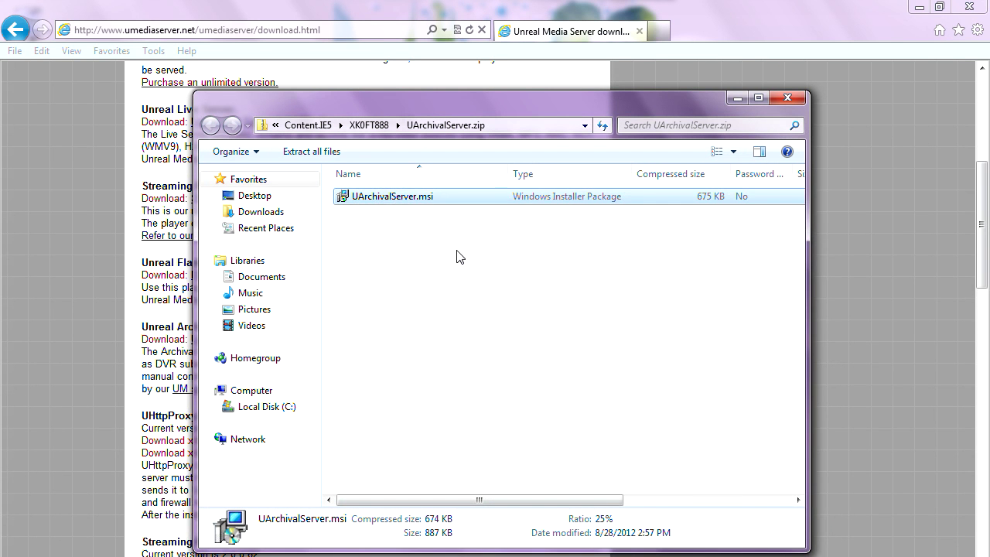
{"action": "key", "text": "Return"}
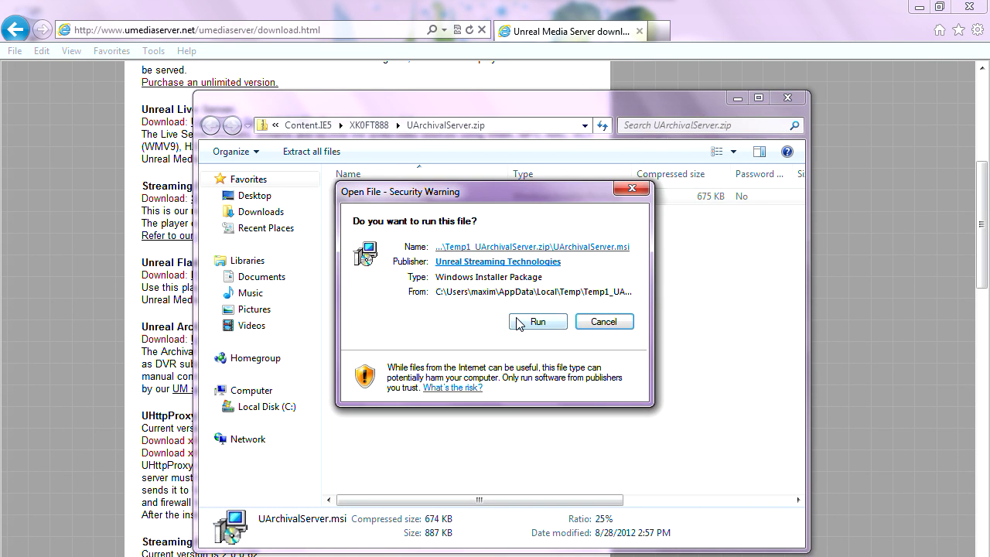
{"action": "left_click", "coordinate": [537, 321]}
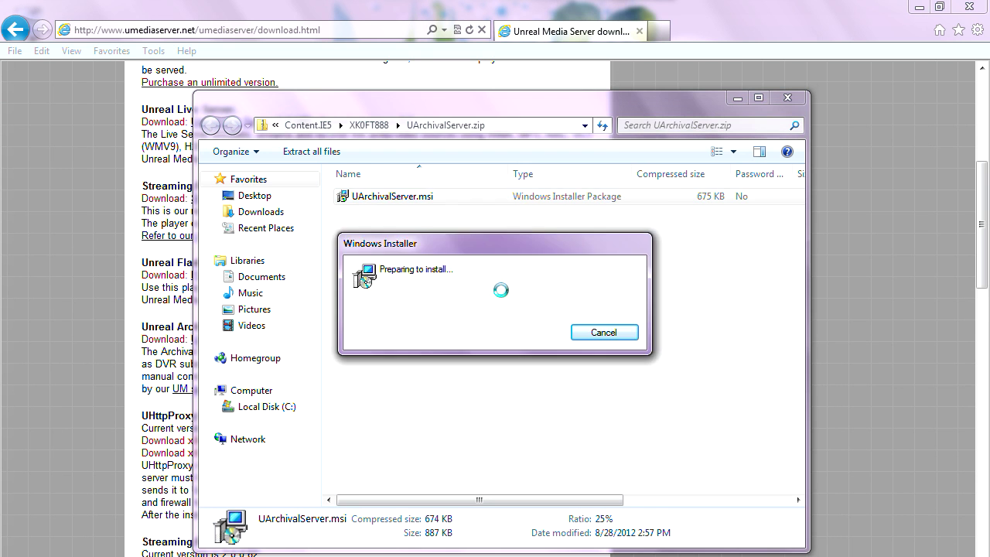
{"action": "left_click", "coordinate": [642, 433]}
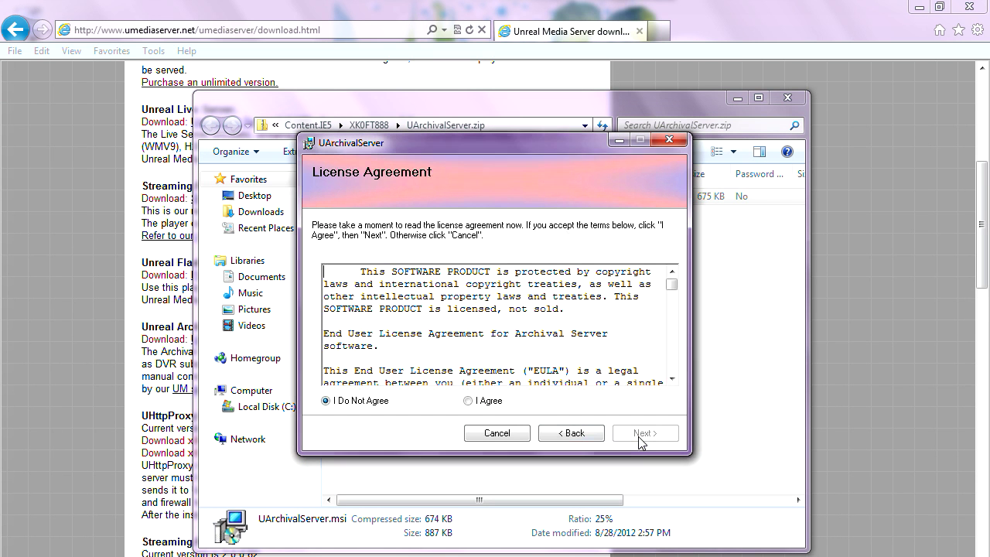
{"action": "left_click", "coordinate": [469, 401]}
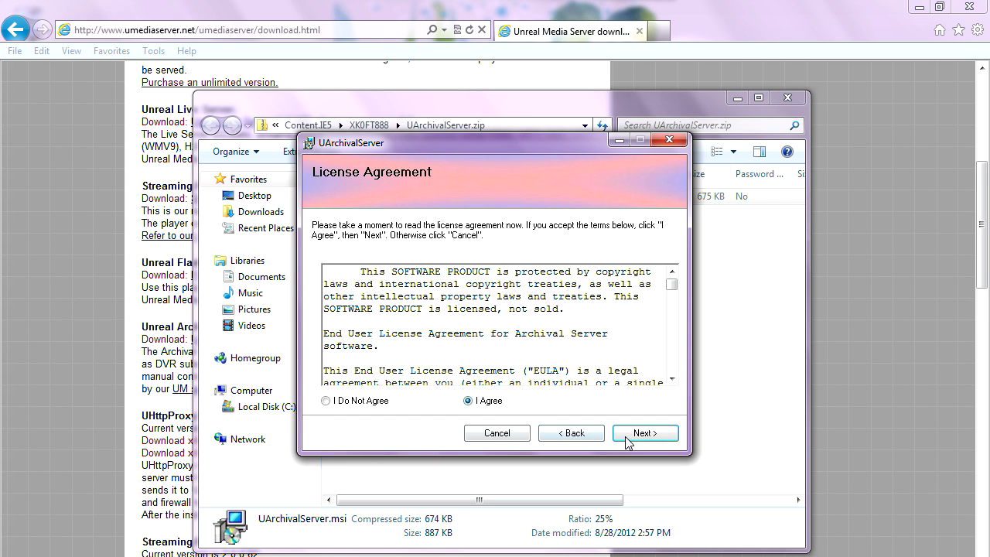
{"action": "left_click", "coordinate": [631, 437]}
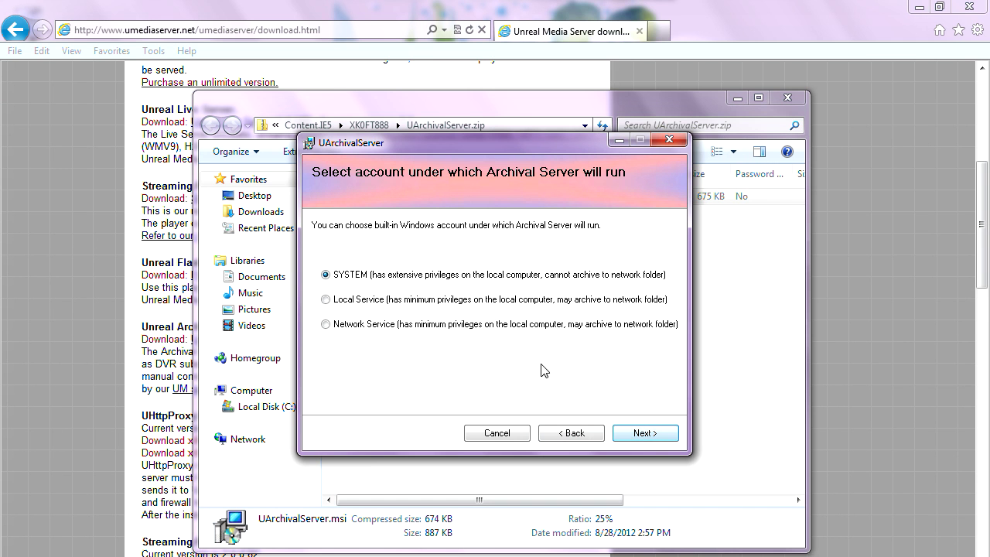
- After trying Network Service, keep SYSTEM as the service account and continue to folder selection
{"action": "mouse_move", "coordinate": [486, 149]}
{"action": "left_mouse_down"}
{"action": "mouse_move", "coordinate": [485, 157]}
{"action": "mouse_move", "coordinate": [492, 146]}
{"action": "left_mouse_up"}
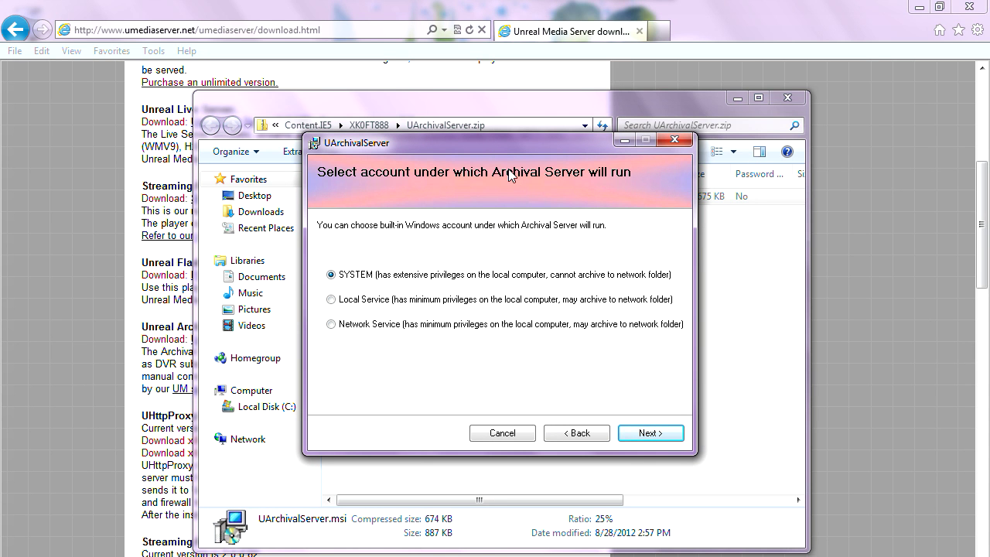
{"action": "left_click_drag", "start_coordinate": [495, 144], "coordinate": [502, 153]}
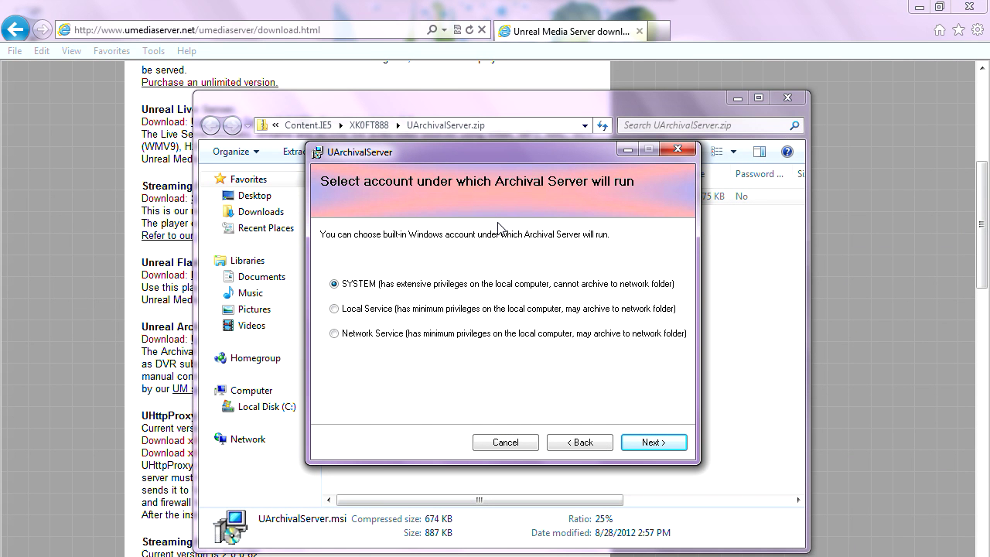
{"action": "left_click", "coordinate": [371, 338]}
{"action": "left_click", "coordinate": [385, 289]}
{"action": "left_click", "coordinate": [650, 445]}
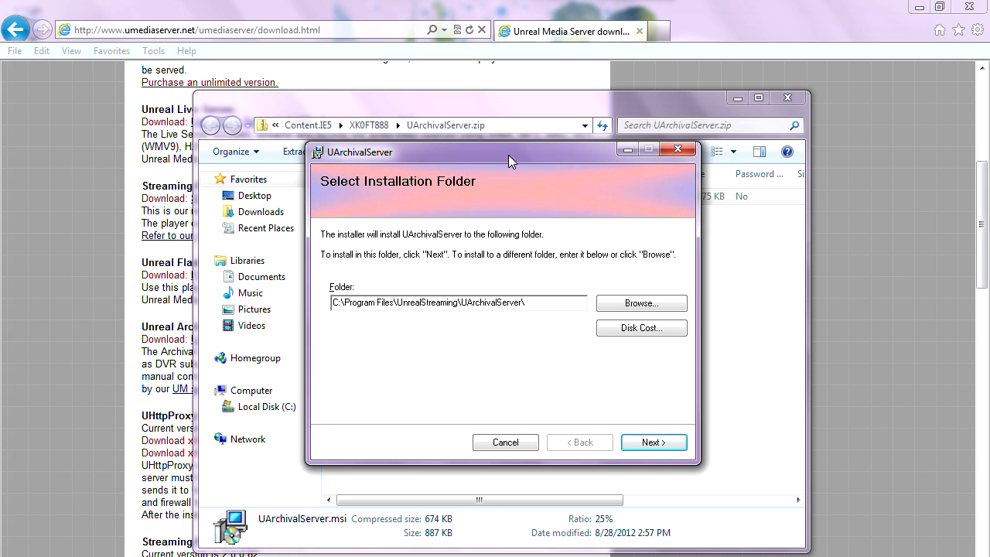
- Install UArchivalServer to C:\Program Files\UnrealStreaming\UArchivalServer\ and close the finished installer
{"action": "left_click_drag", "start_coordinate": [508, 155], "coordinate": [505, 175]}
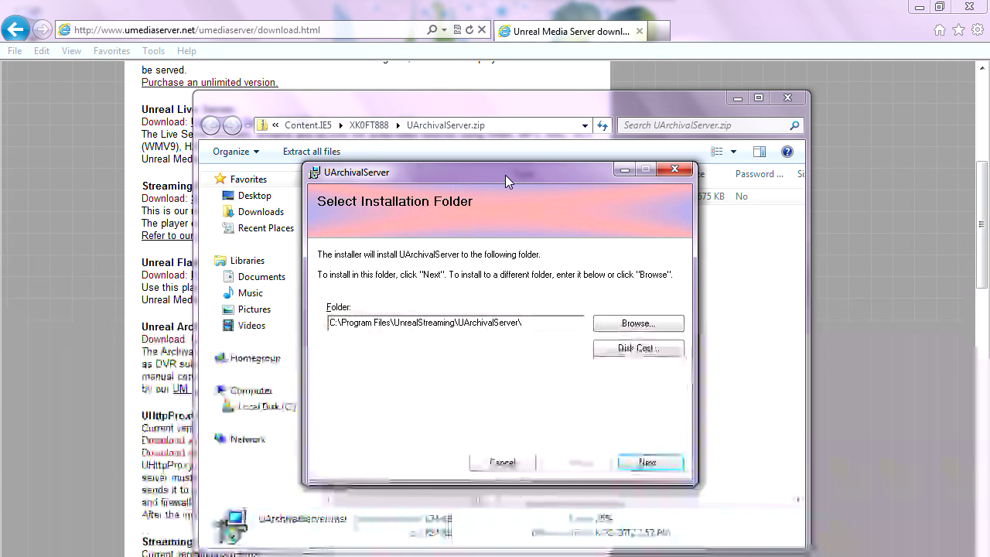
{"action": "left_click", "coordinate": [643, 463]}
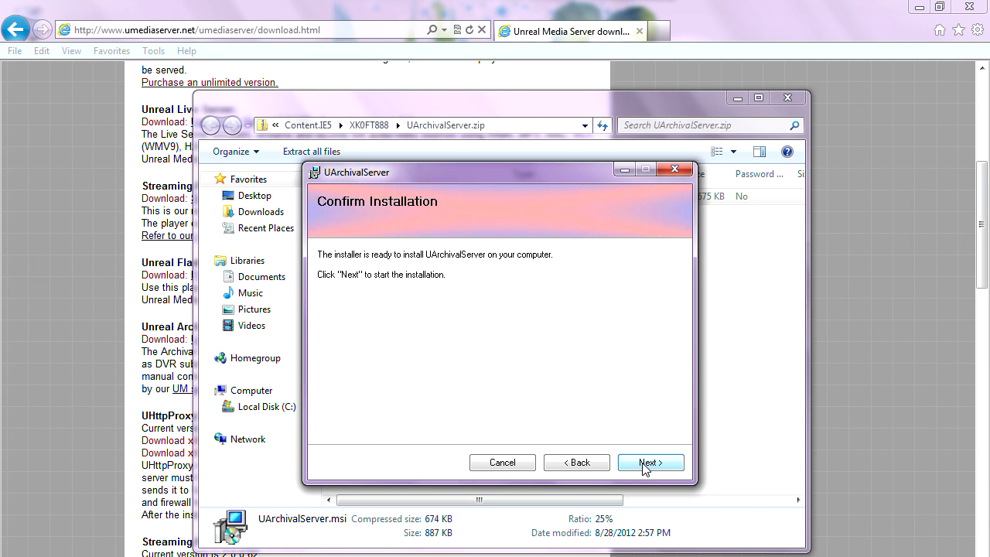
{"action": "left_click", "coordinate": [644, 463]}
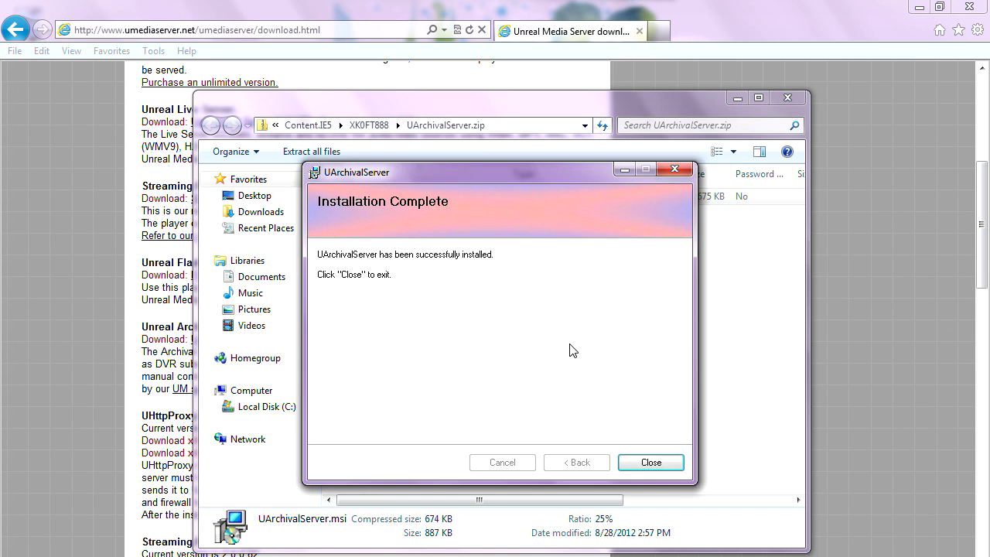
{"action": "left_click", "coordinate": [641, 462]}
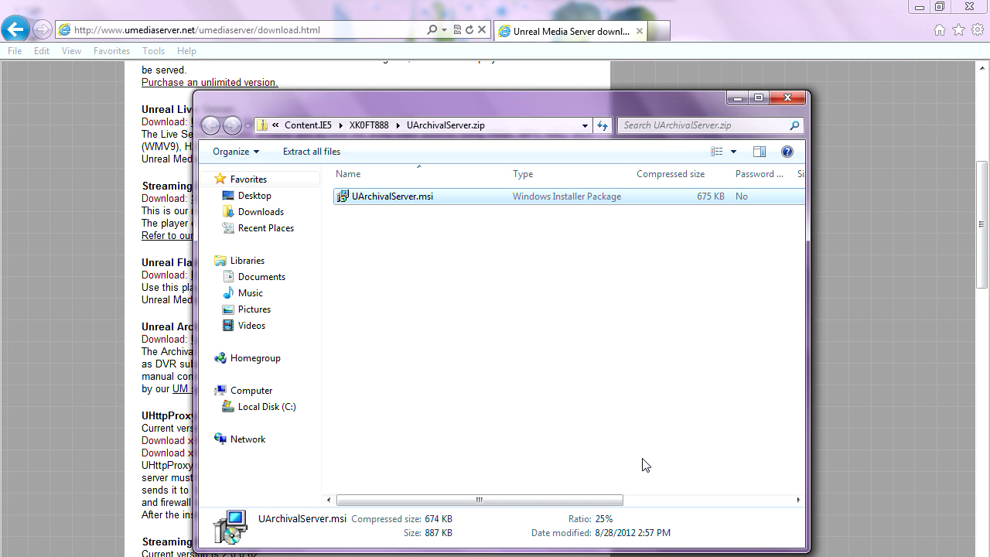
- Close the zip folder window and minimize Internet Explorer to clear the desktop
{"action": "left_click", "coordinate": [787, 99]}
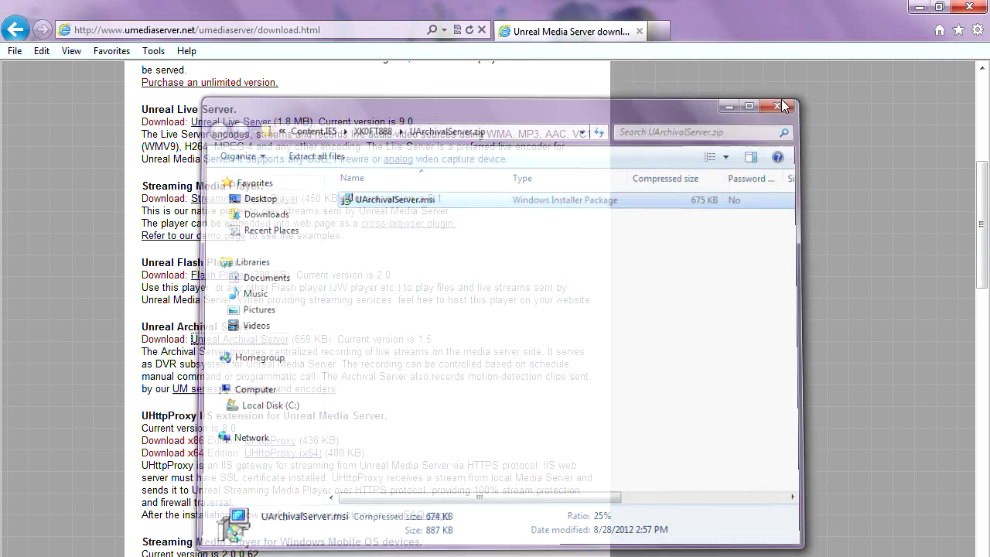
{"action": "left_click", "coordinate": [918, 10]}
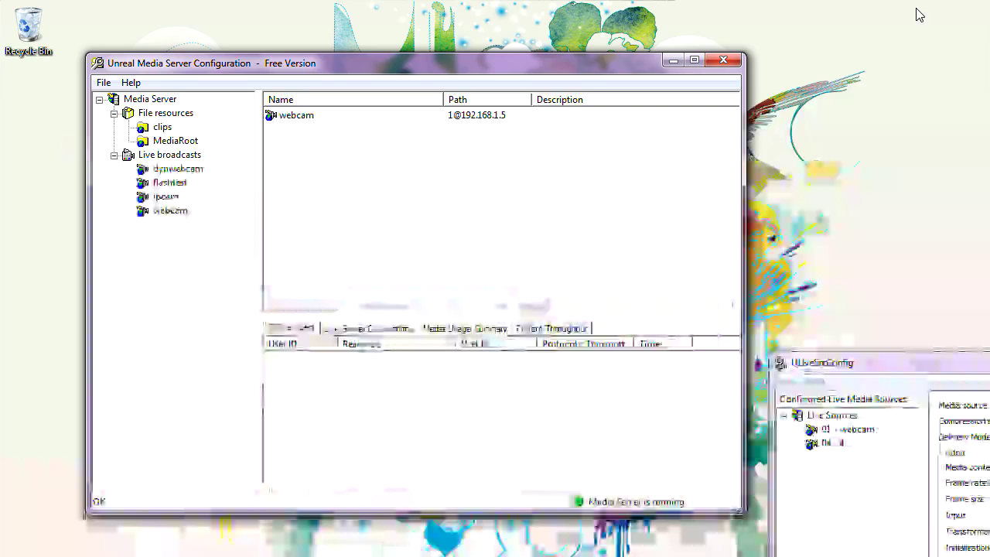
{"action": "left_click_drag", "start_coordinate": [837, 364], "coordinate": [843, 329]}
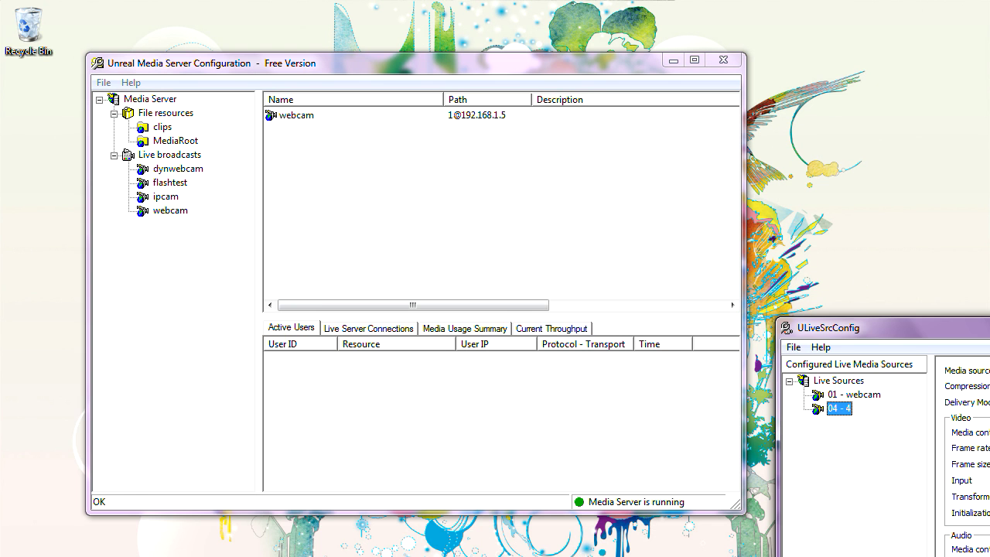
- Launch Archival Server Configurator from the Start Menu's Unreal Streaming program group
{"action": "key", "text": "super"}
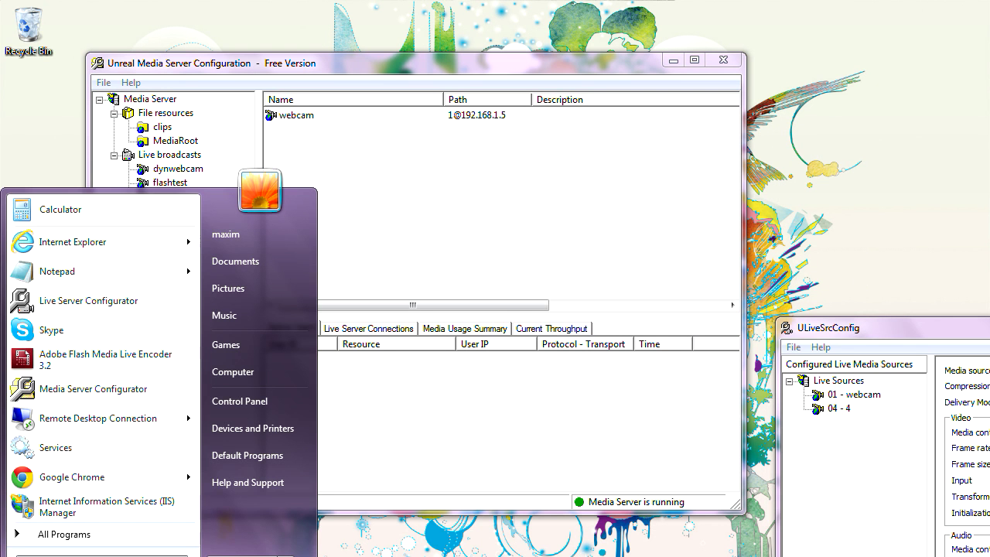
{"action": "left_click", "coordinate": [79, 534]}
{"action": "left_click", "coordinate": [82, 511]}
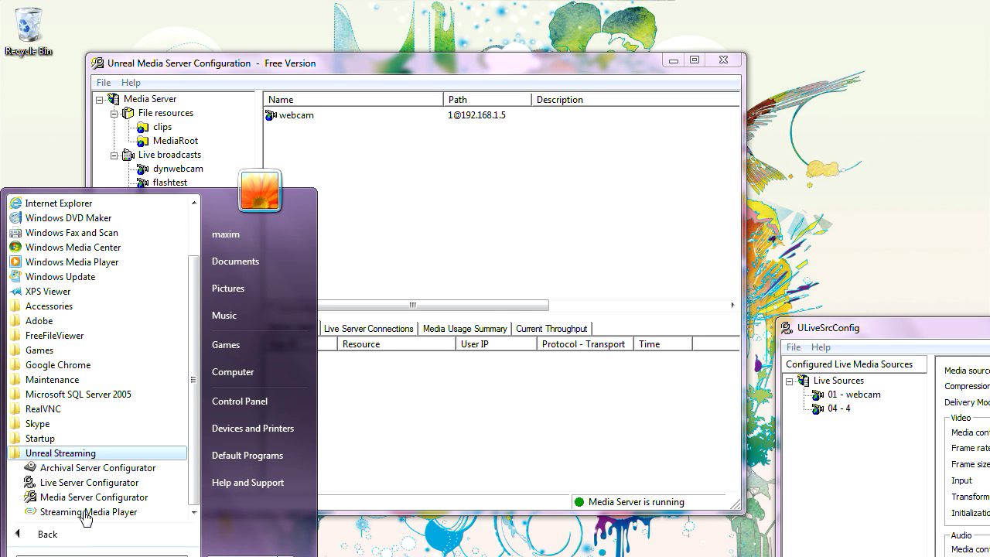
{"action": "left_click", "coordinate": [101, 469]}
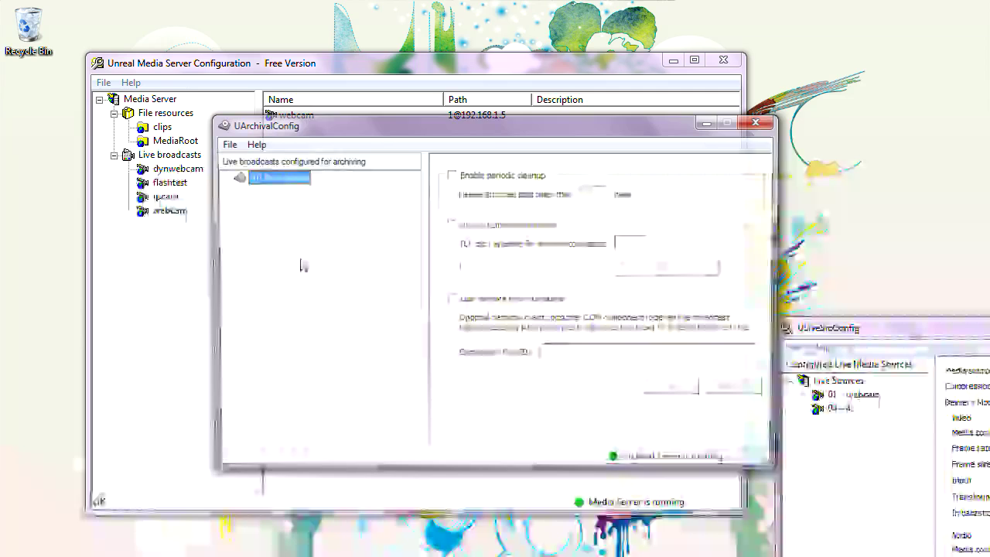
- Reposition UArchivalConfig and check the Archival Server's Add Media Server and File menu options
{"action": "left_click_drag", "start_coordinate": [393, 126], "coordinate": [500, 174]}
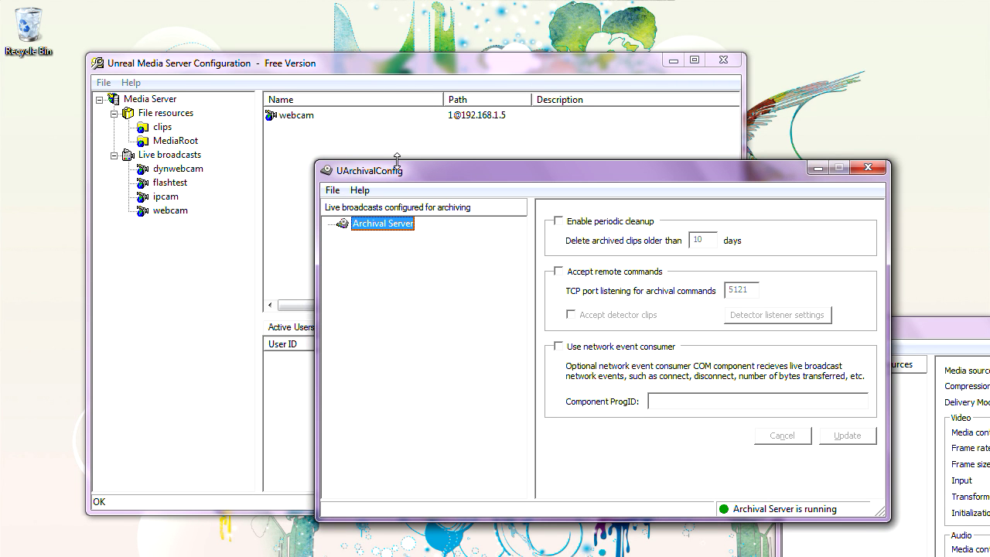
{"action": "left_click_drag", "start_coordinate": [407, 171], "coordinate": [362, 138]}
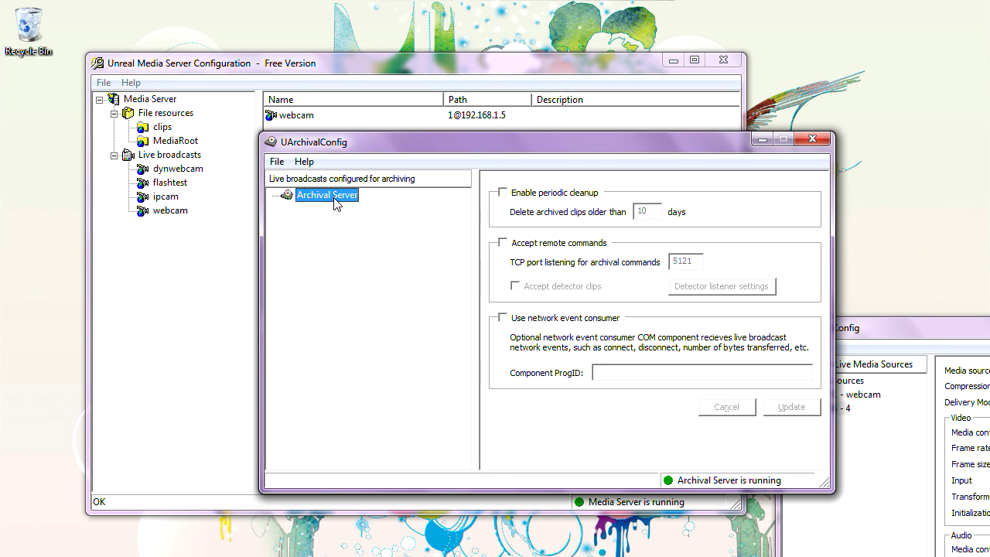
{"action": "left_click_drag", "start_coordinate": [380, 140], "coordinate": [408, 128]}
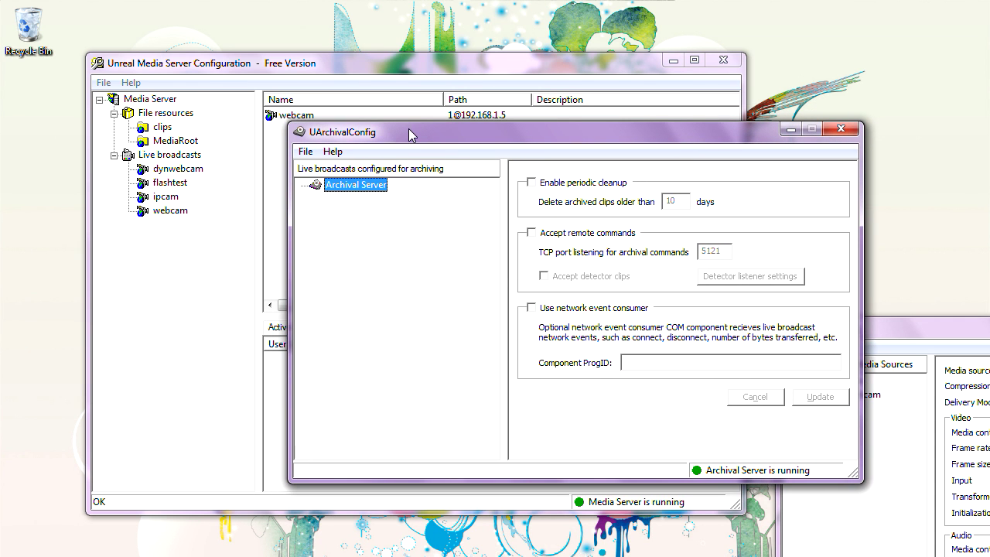
{"action": "right_click", "coordinate": [356, 189]}
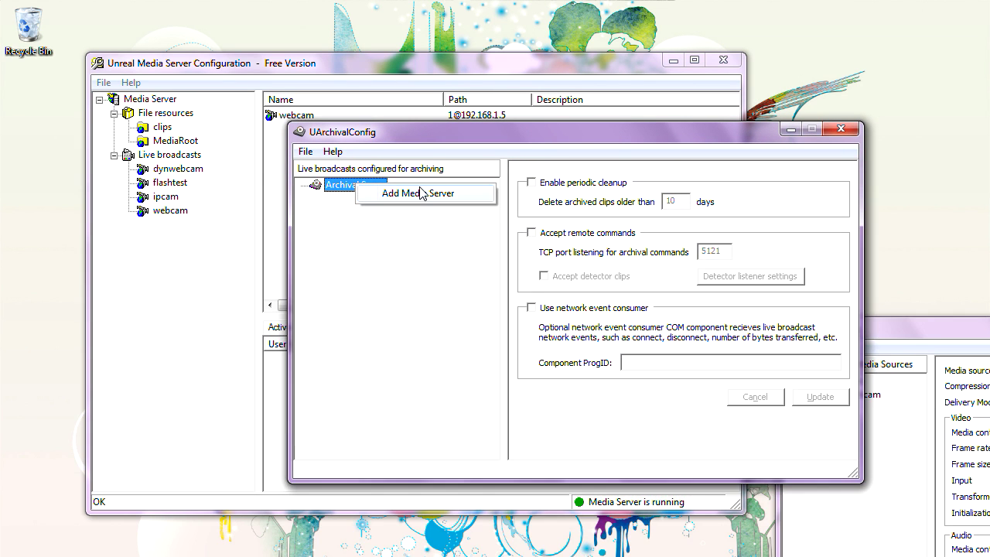
{"action": "right_click", "coordinate": [427, 133]}
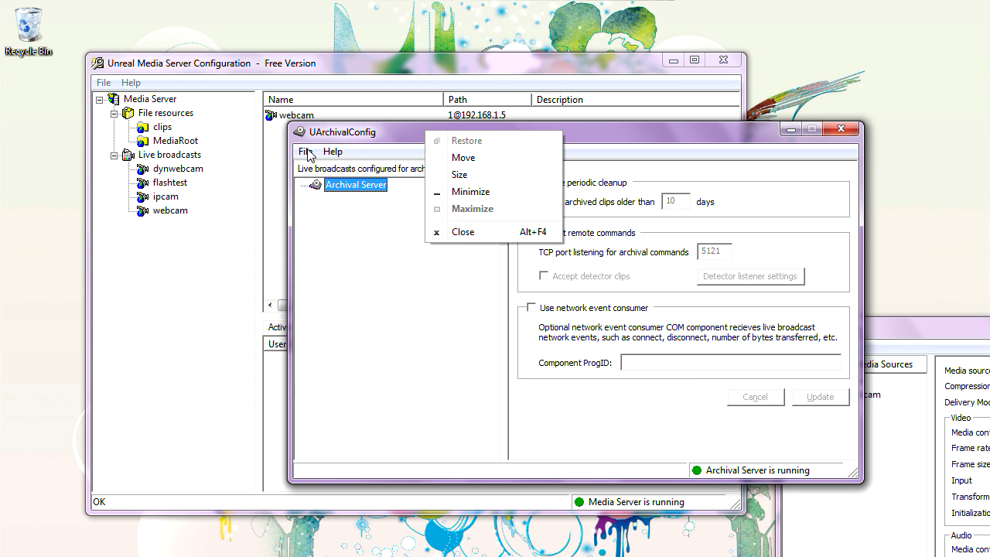
{"action": "left_click", "coordinate": [306, 152]}
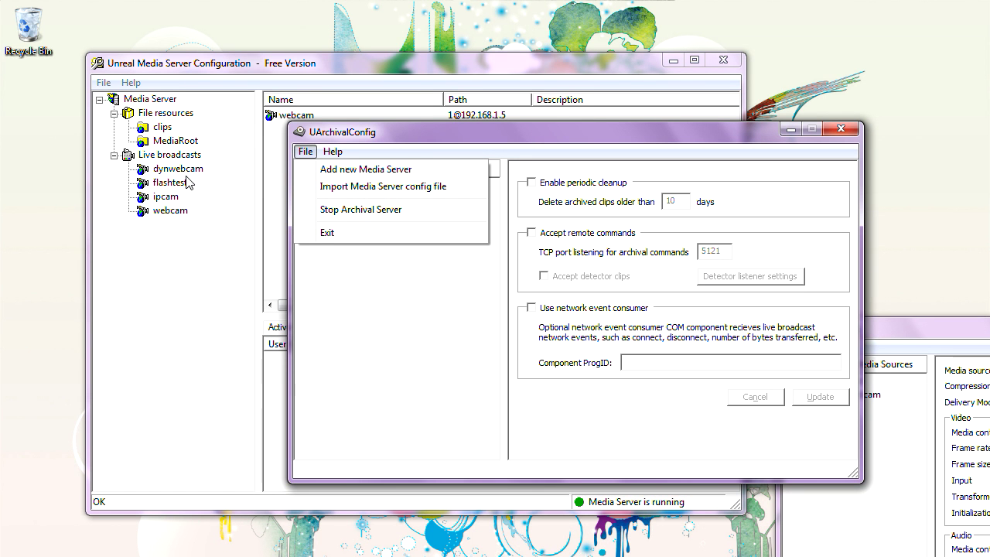
- Attempt importing config.ums, dismiss the missing-password error, and switch to the Media Server Configuration window
{"action": "mouse_move", "coordinate": [332, 151]}
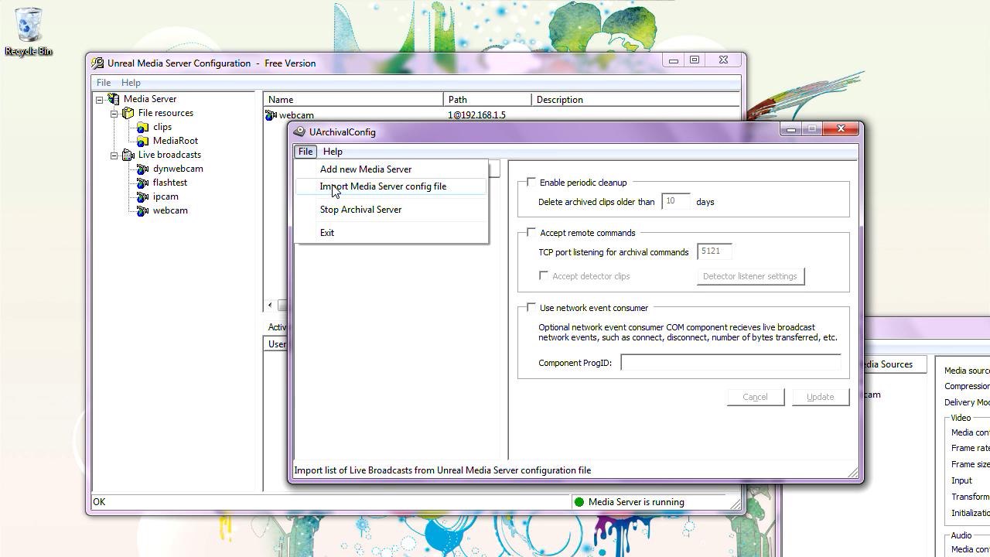
{"action": "left_click", "coordinate": [334, 188]}
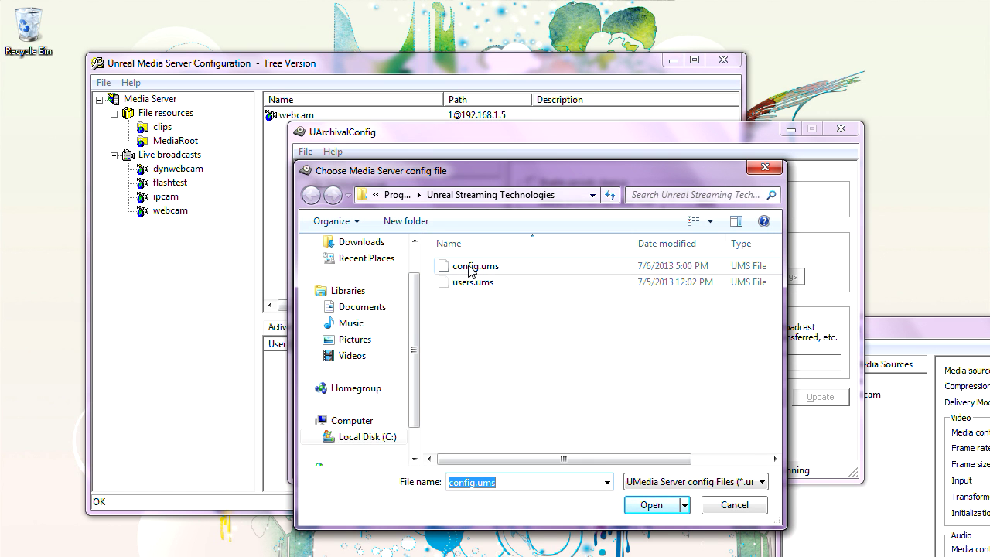
{"action": "left_click", "coordinate": [650, 505]}
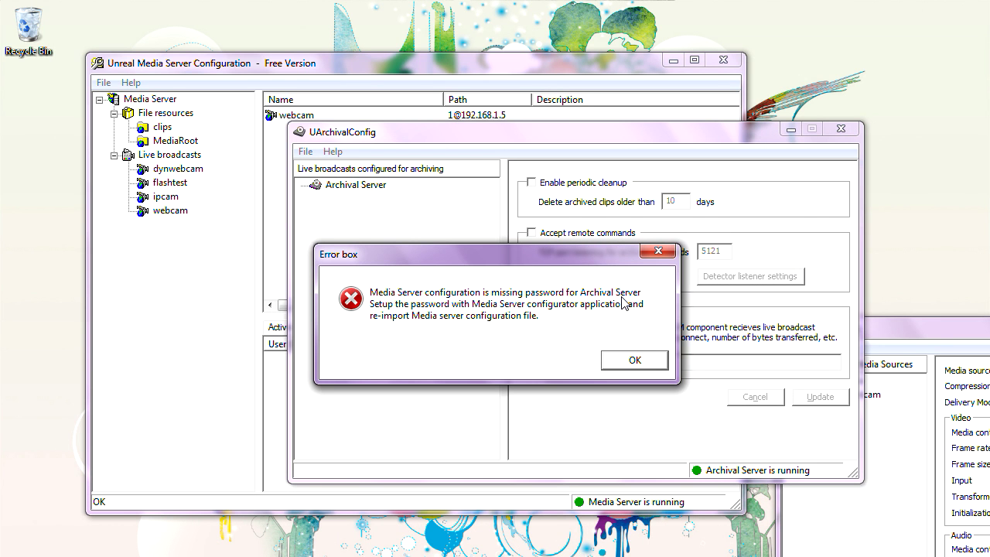
{"action": "left_click", "coordinate": [634, 361]}
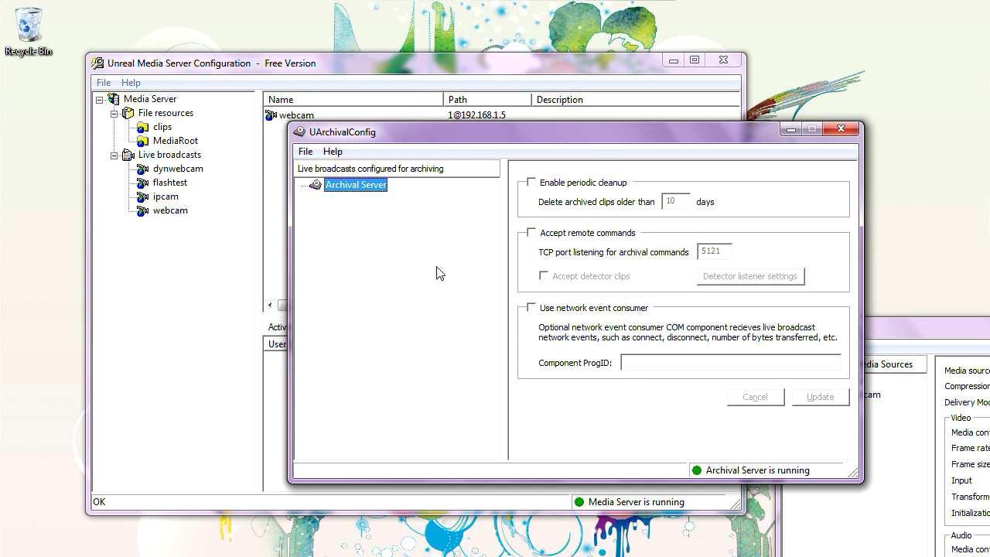
{"action": "left_click", "coordinate": [188, 66]}
{"action": "left_click", "coordinate": [103, 82]}
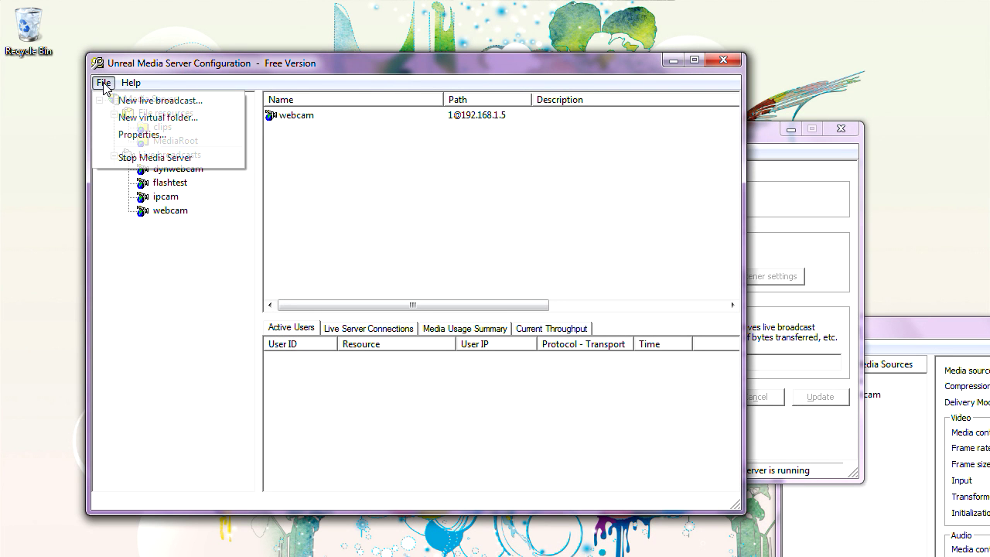
- Set an Archival Server password in the Media Server properties and apply the change
{"action": "left_click", "coordinate": [124, 136]}
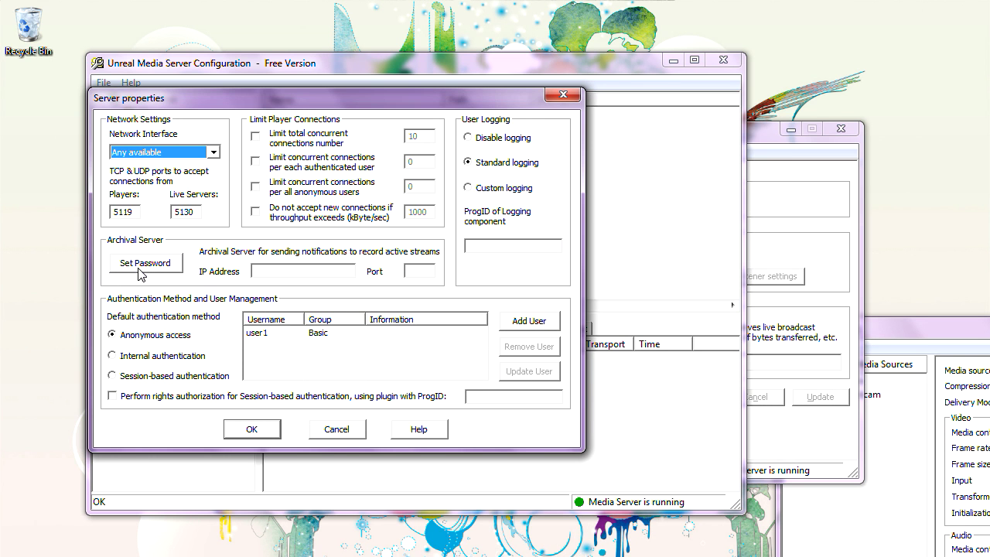
{"action": "left_click", "coordinate": [760, 135]}
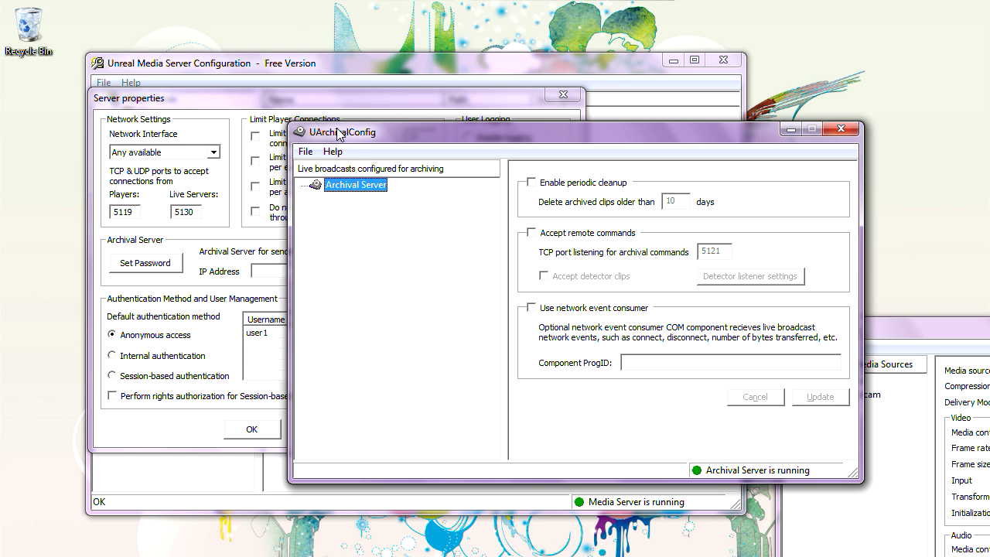
{"action": "left_click", "coordinate": [219, 98]}
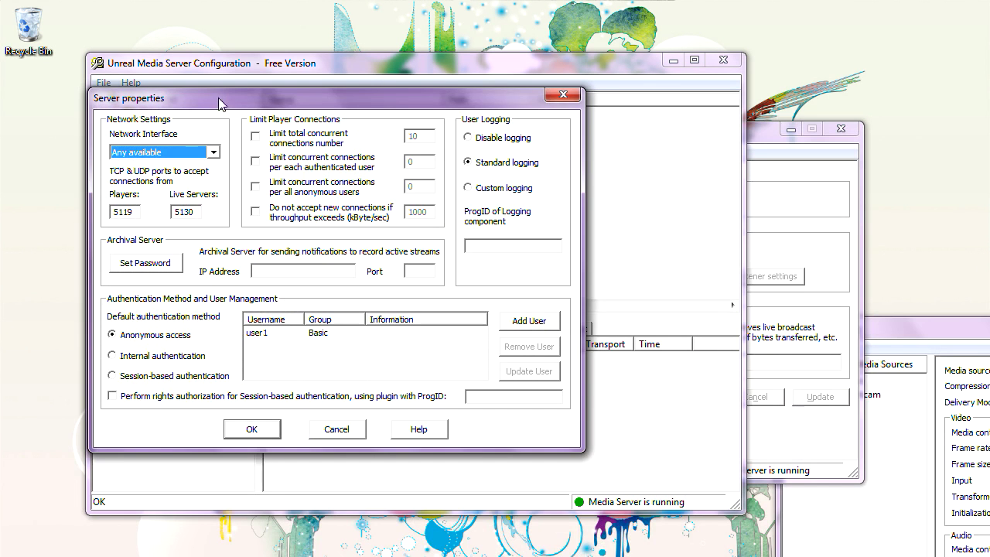
{"action": "left_click", "coordinate": [153, 264]}
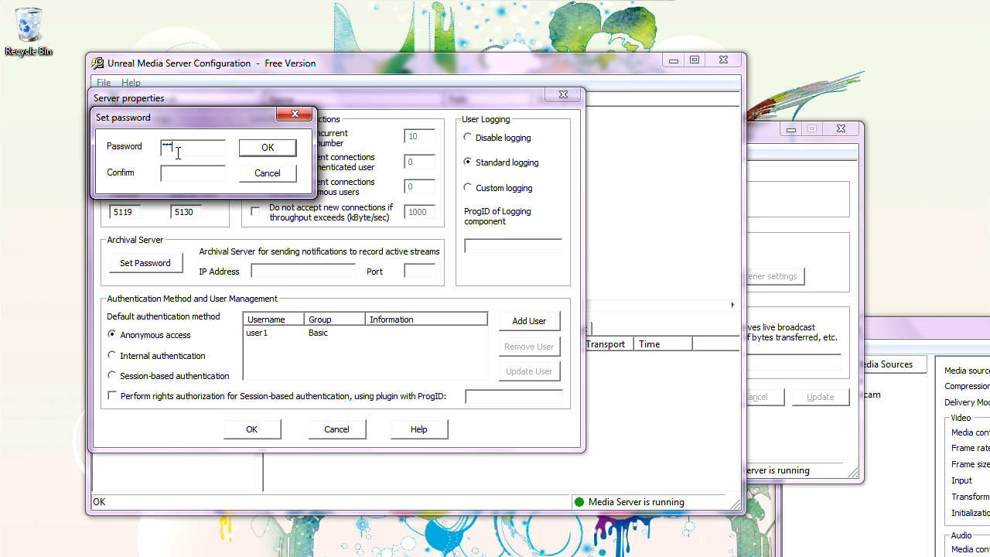
{"action": "type", "text": "*"}
{"action": "left_click", "coordinate": [267, 148]}
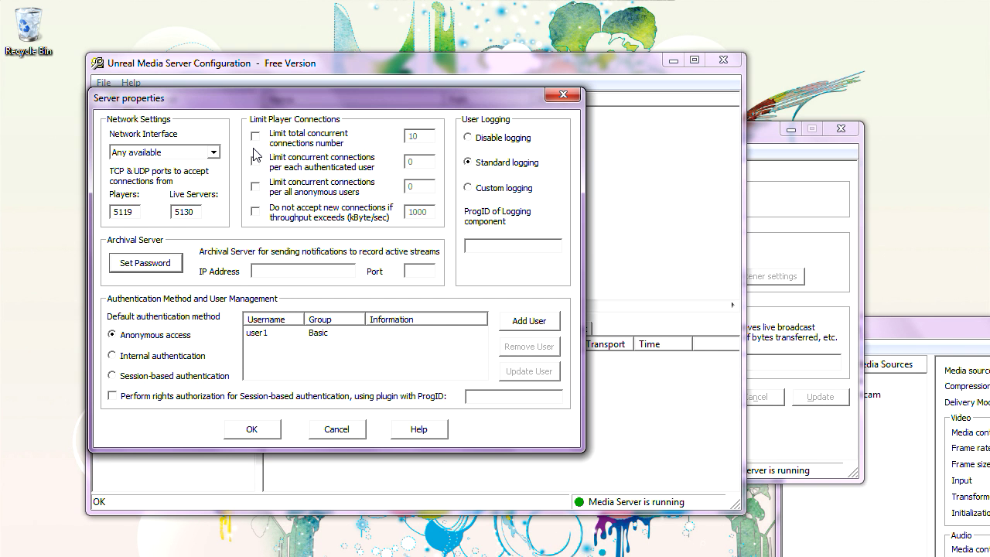
{"action": "left_click", "coordinate": [256, 430]}
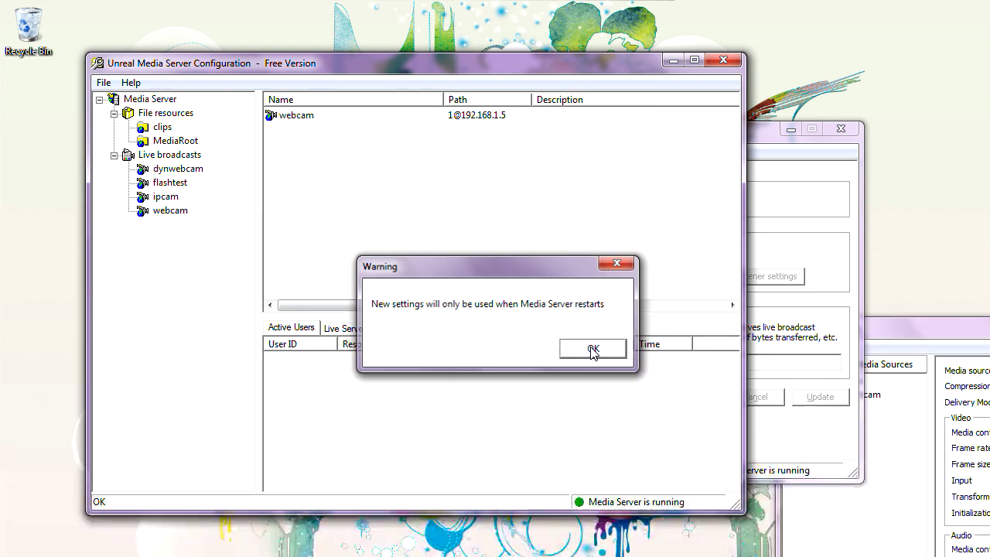
{"action": "left_click", "coordinate": [594, 349]}
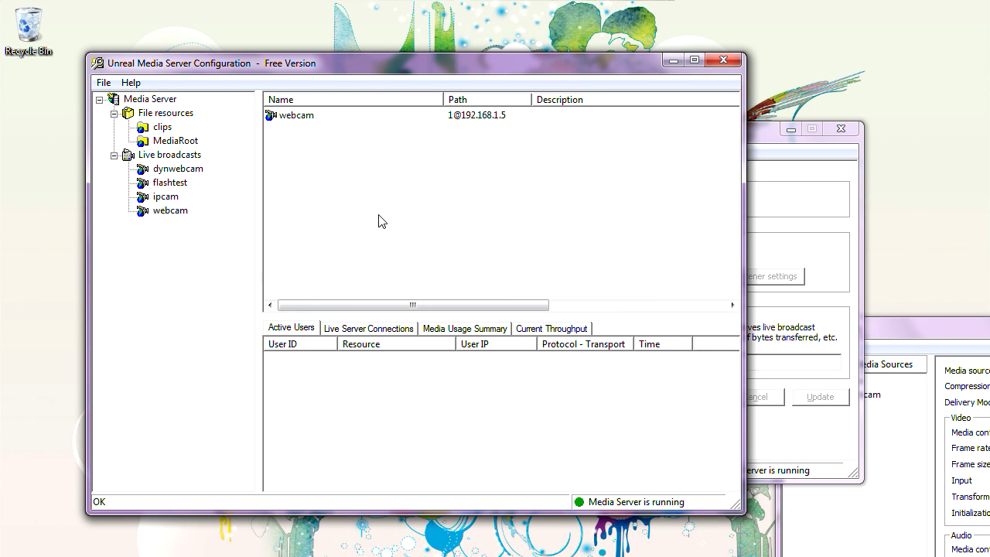
- Stop and restart the Media Server, then bring UArchivalConfig back to the front
{"action": "left_click", "coordinate": [103, 82]}
{"action": "left_click", "coordinate": [126, 158]}
{"action": "left_click", "coordinate": [103, 83]}
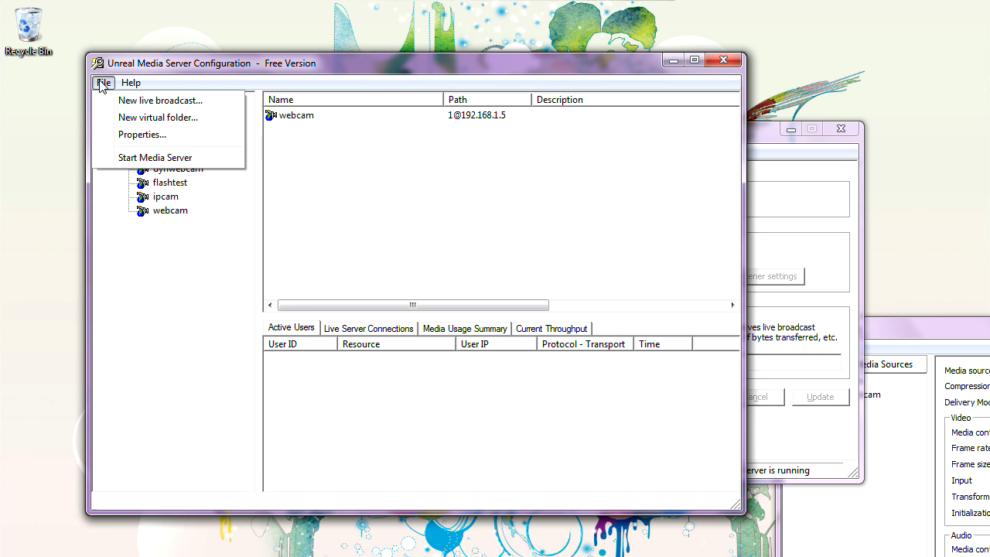
{"action": "left_click", "coordinate": [123, 159]}
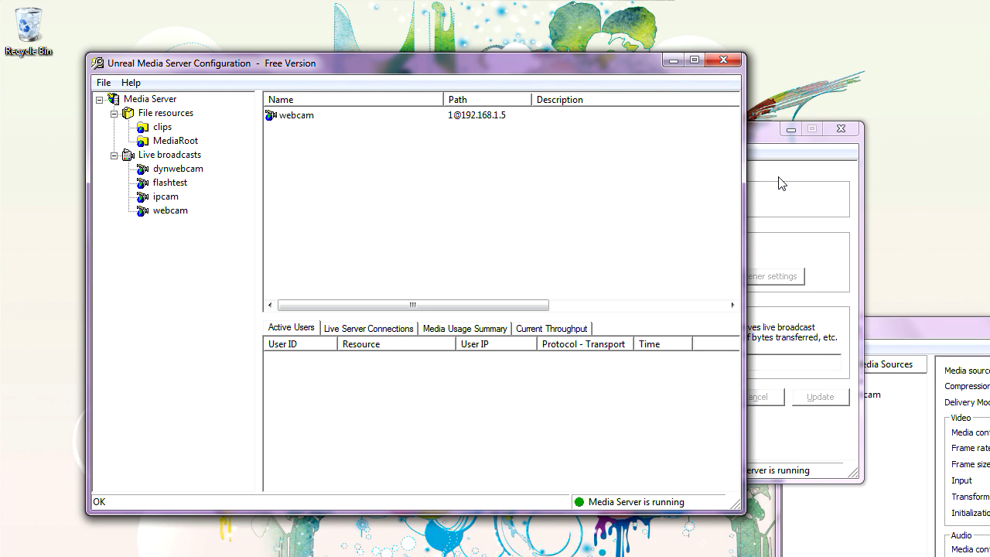
{"action": "left_click", "coordinate": [763, 135]}
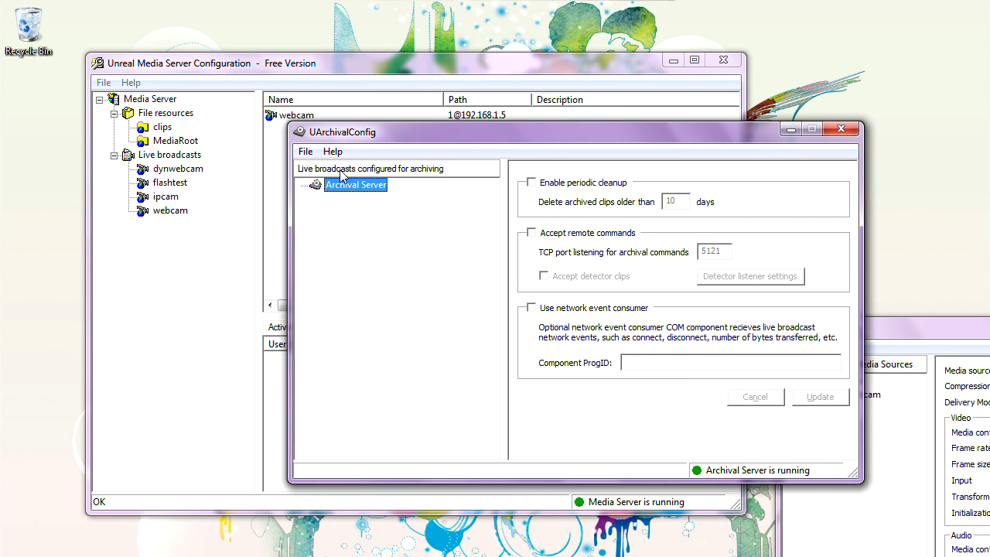
- Import config.ums, describing server 192.168.1.6 as 'local media server' and entering its password
{"action": "left_click", "coordinate": [306, 152]}
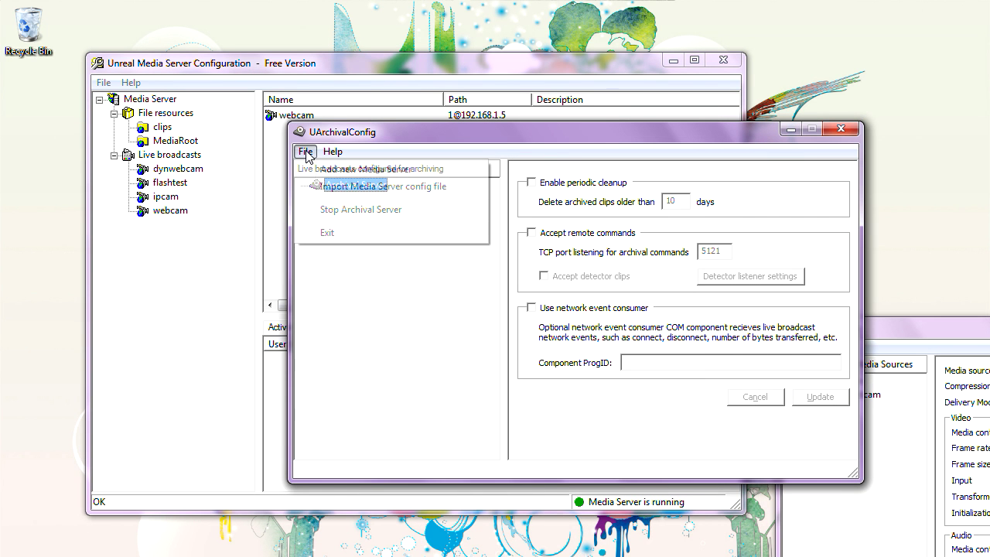
{"action": "left_click", "coordinate": [344, 187]}
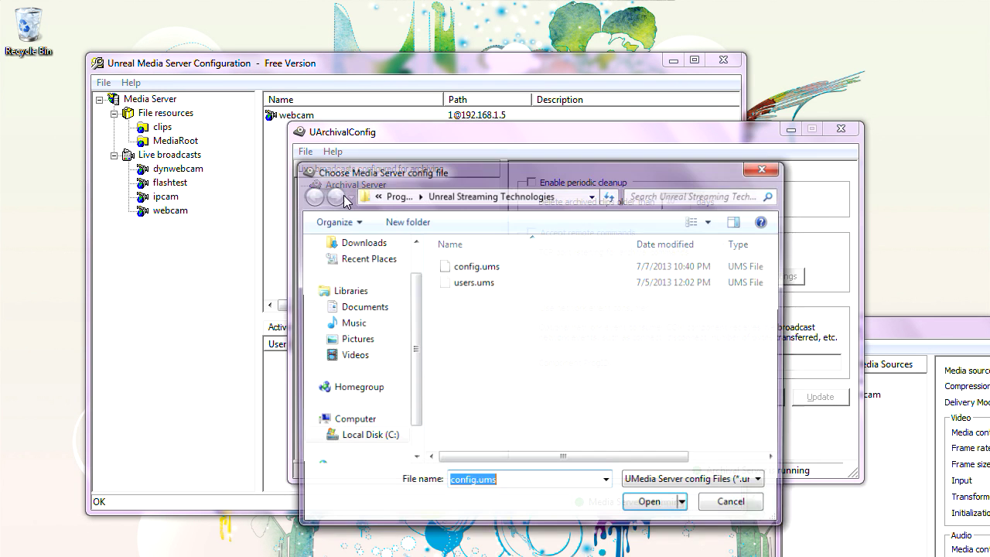
{"action": "left_click", "coordinate": [471, 270]}
{"action": "double_click", "coordinate": [472, 270]}
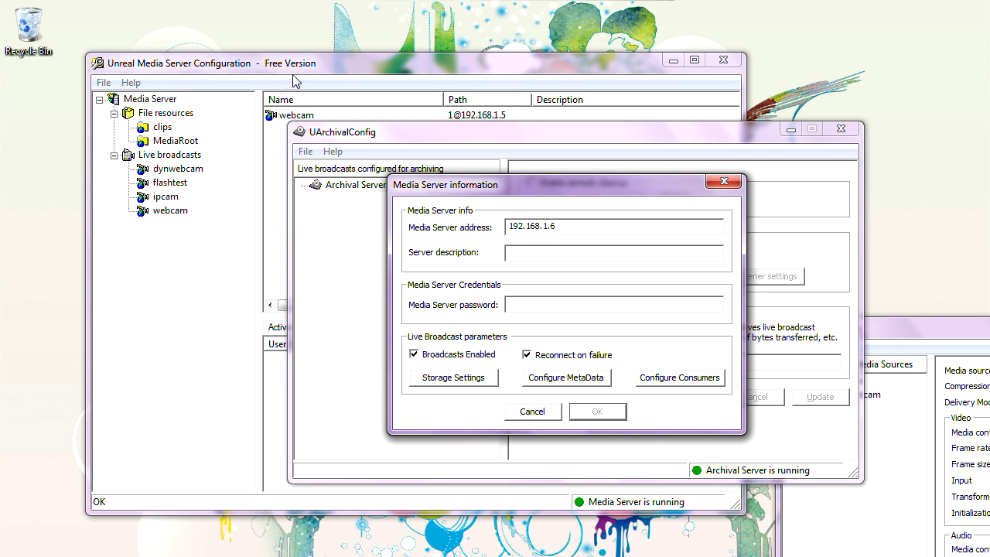
{"action": "left_click", "coordinate": [549, 254]}
{"action": "type", "text": "local media "}
{"action": "type", "text": "server"}
{"action": "type", "text": "**"}
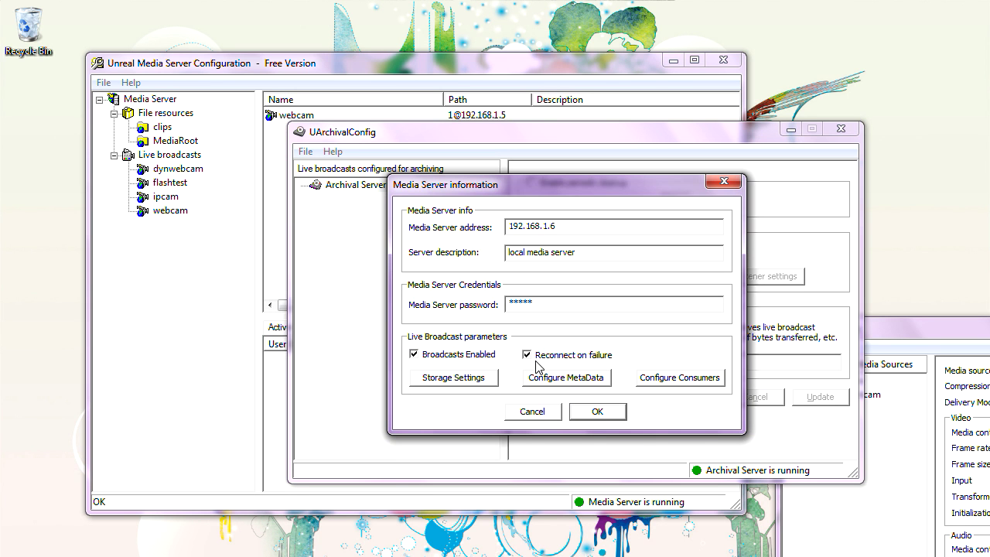
- Review storage settings (root folder, 60-minute file duration) unchanged, then confirm adding the media server
{"action": "left_click", "coordinate": [456, 378]}
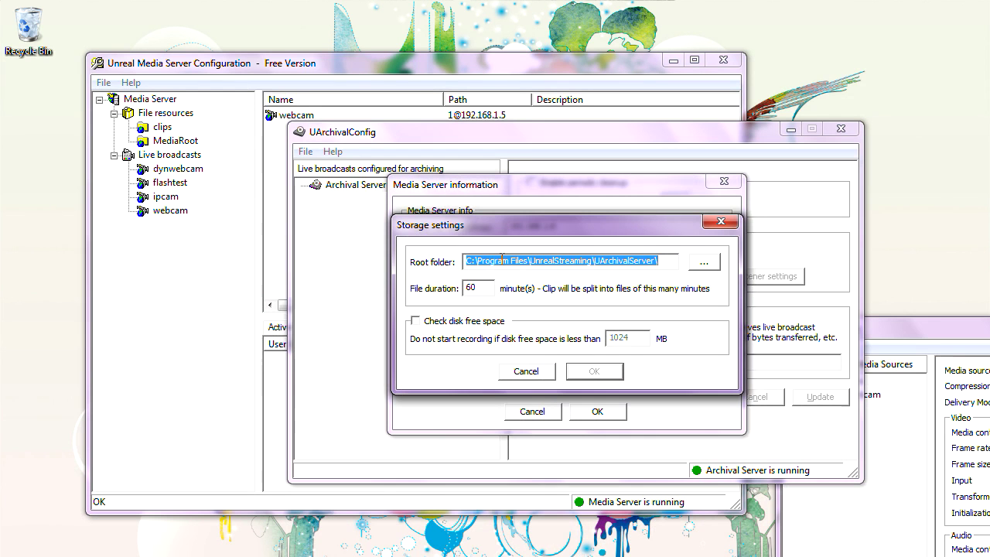
{"action": "left_click_drag", "start_coordinate": [501, 224], "coordinate": [639, 237]}
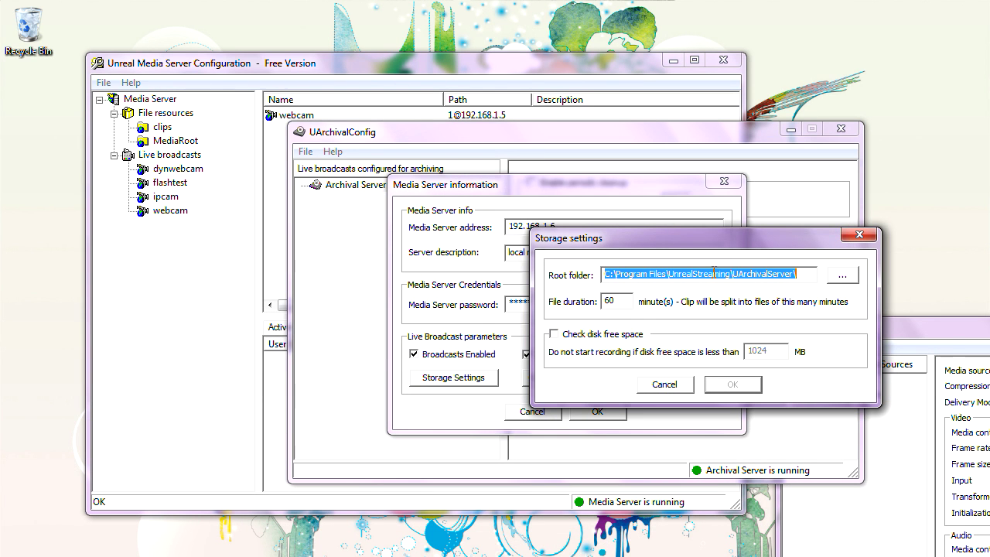
{"action": "left_click", "coordinate": [665, 385]}
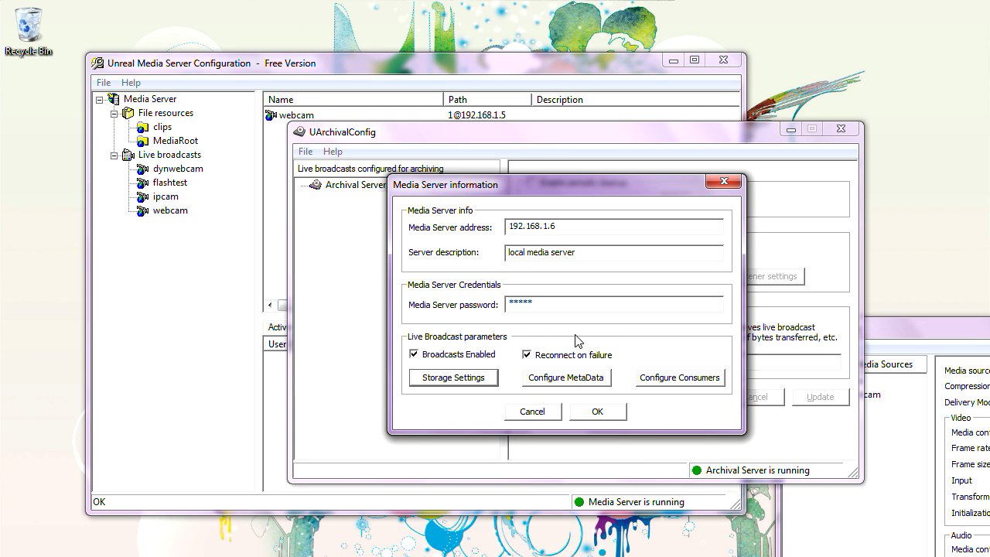
{"action": "left_click", "coordinate": [598, 411]}
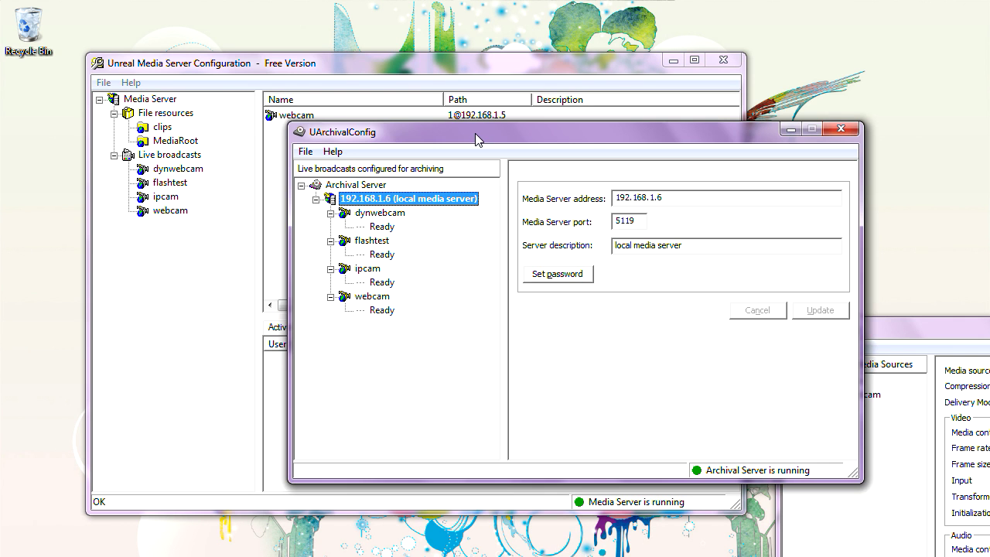
{"action": "left_click_drag", "start_coordinate": [476, 138], "coordinate": [468, 86]}
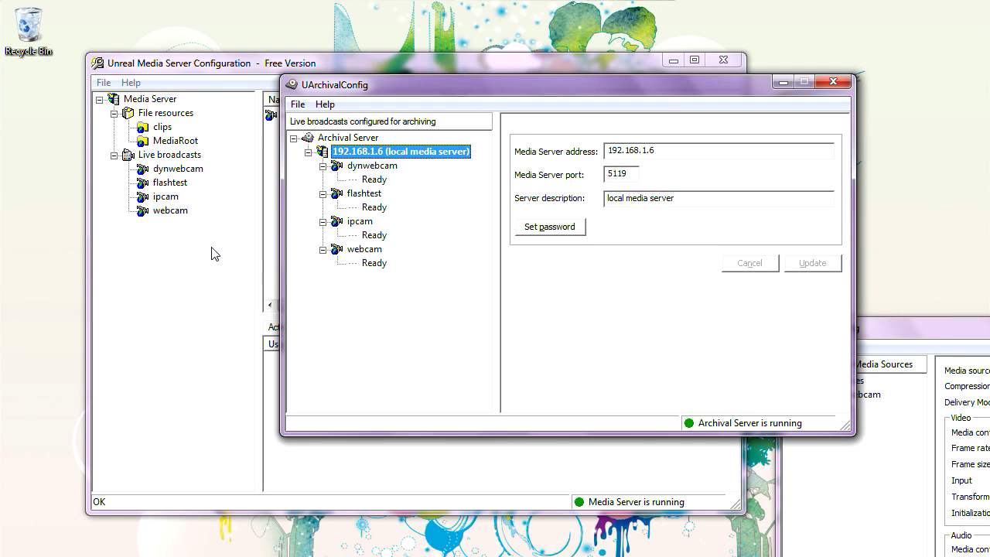
{"action": "left_click", "coordinate": [170, 211]}
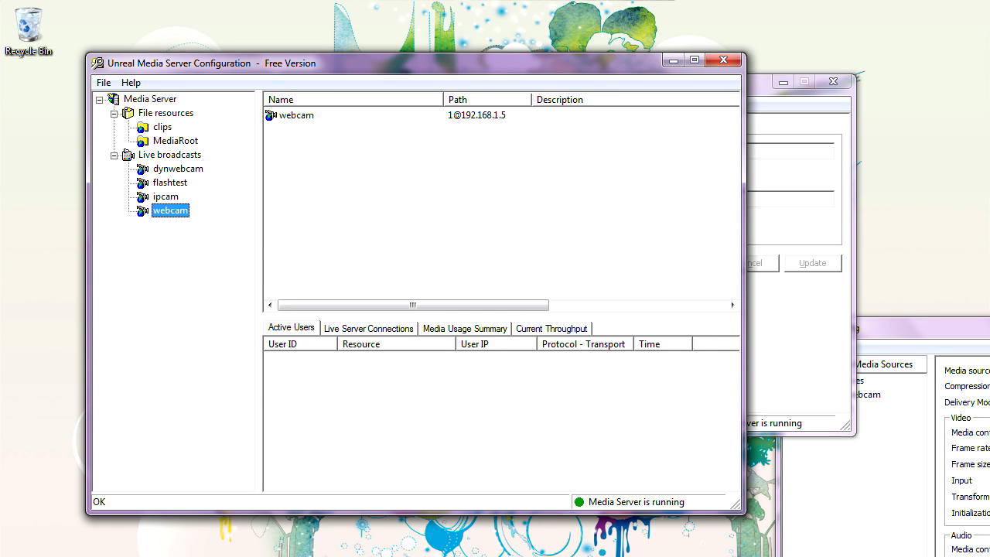
{"action": "mouse_move", "coordinate": [464, 553]}
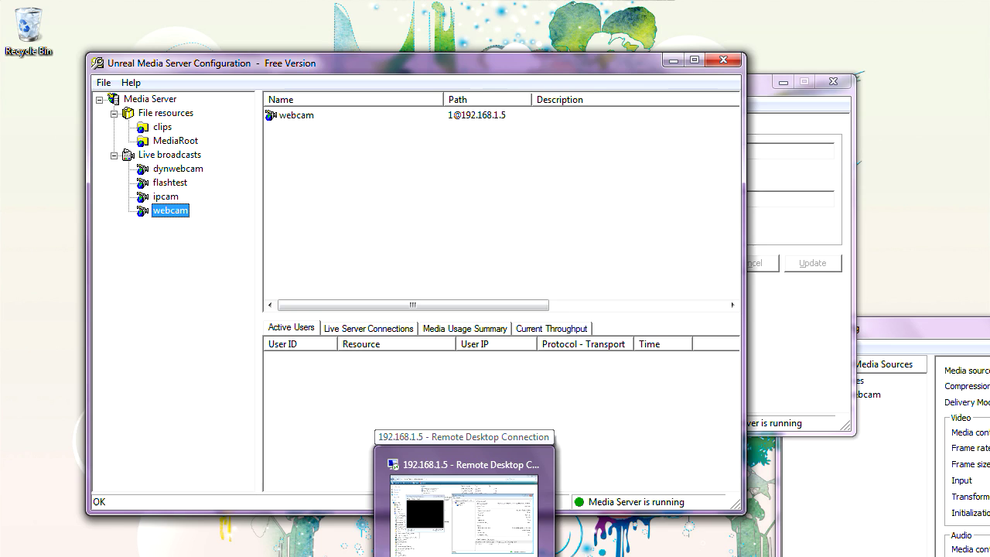
{"action": "left_click", "coordinate": [464, 511]}
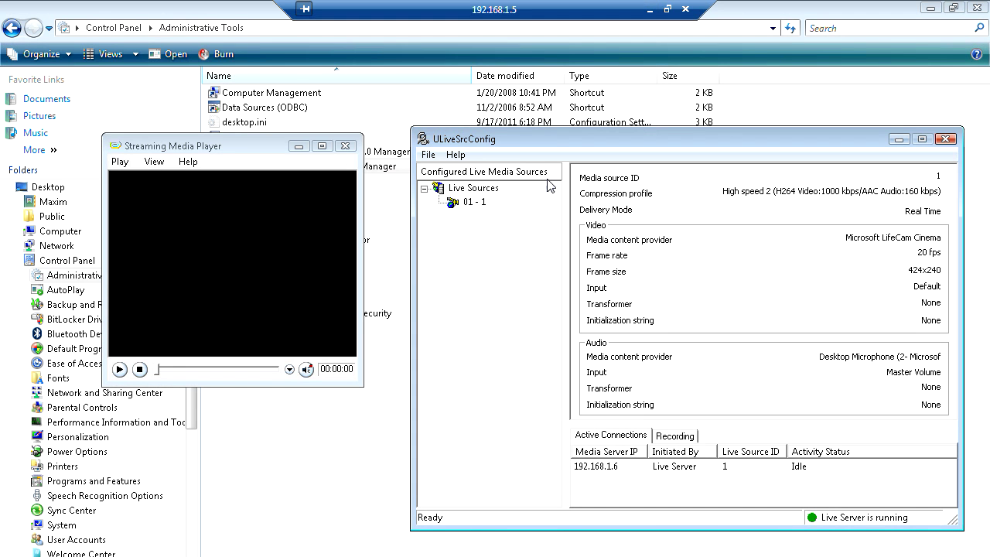
{"action": "left_click_drag", "start_coordinate": [543, 141], "coordinate": [523, 136]}
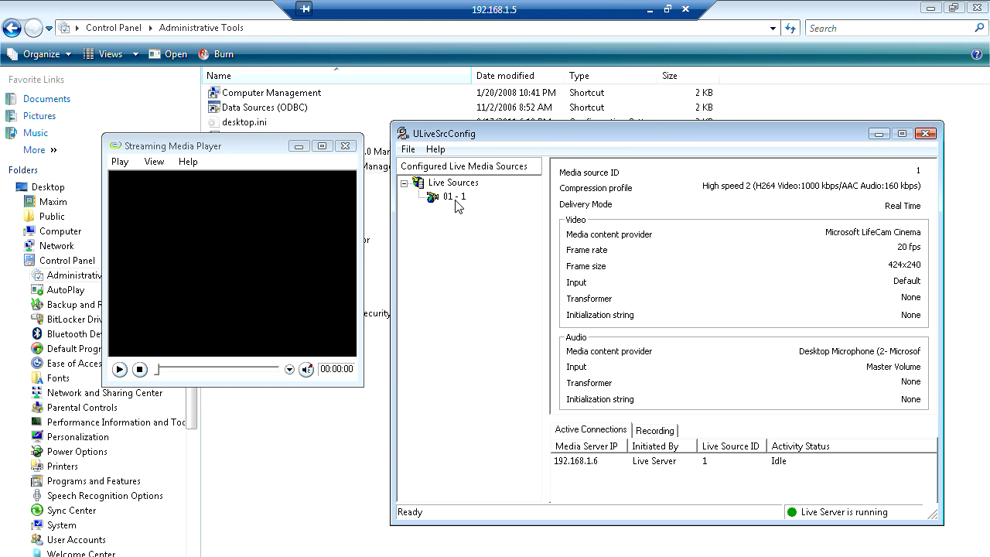
{"action": "left_click", "coordinate": [650, 9]}
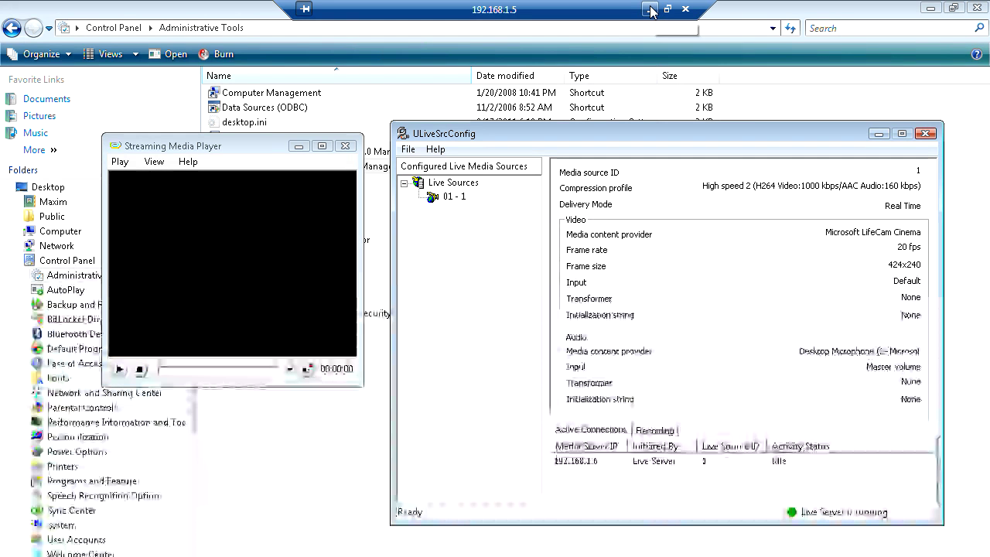
{"action": "left_click", "coordinate": [650, 9]}
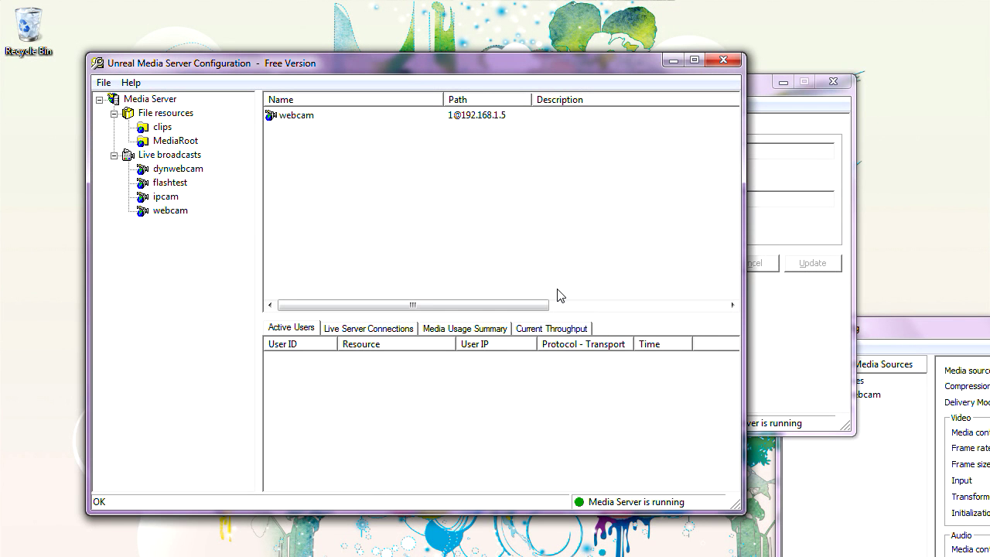
- Play the webcam live broadcast from 192.168.1.6 in the Streaming Media Player
{"action": "left_click", "coordinate": [761, 97]}
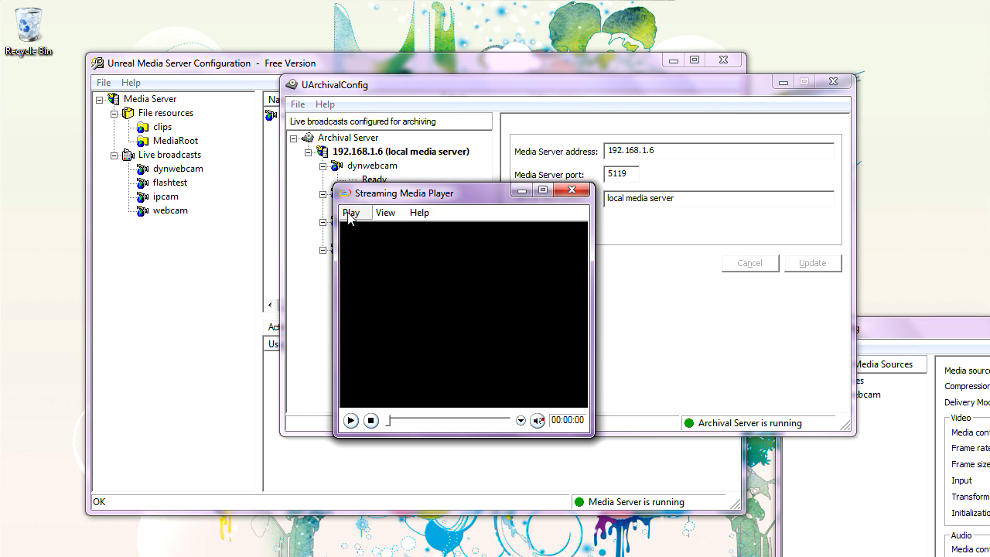
{"action": "left_click", "coordinate": [351, 213]}
{"action": "left_click", "coordinate": [380, 247]}
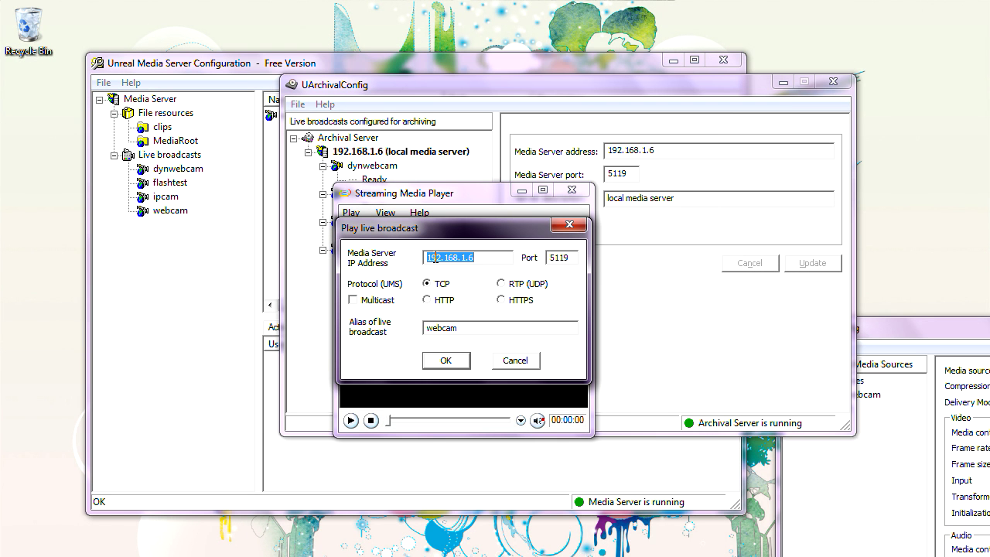
{"action": "left_click", "coordinate": [448, 357]}
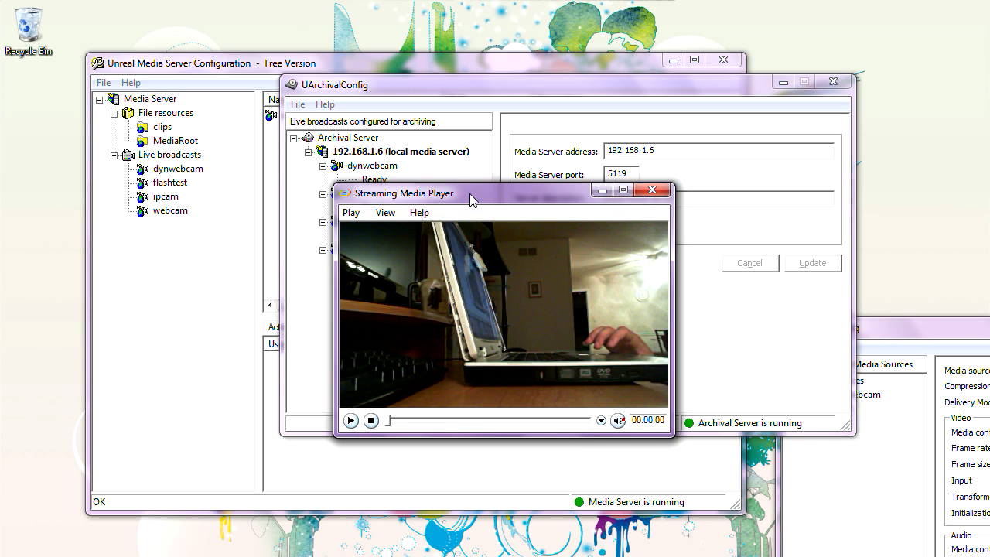
- Stop the webcam playback and minimize the player
{"action": "left_click_drag", "start_coordinate": [470, 193], "coordinate": [369, 230]}
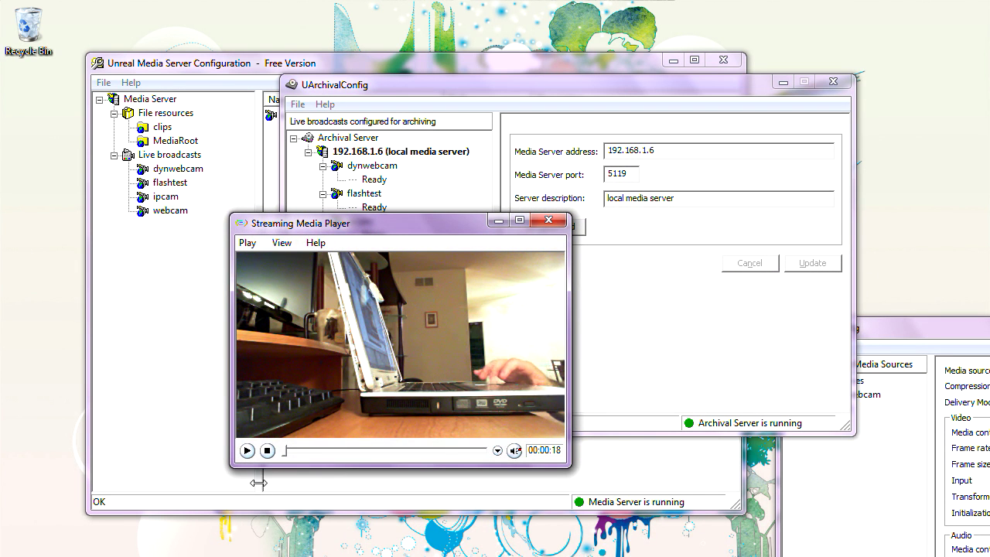
{"action": "left_click", "coordinate": [268, 451]}
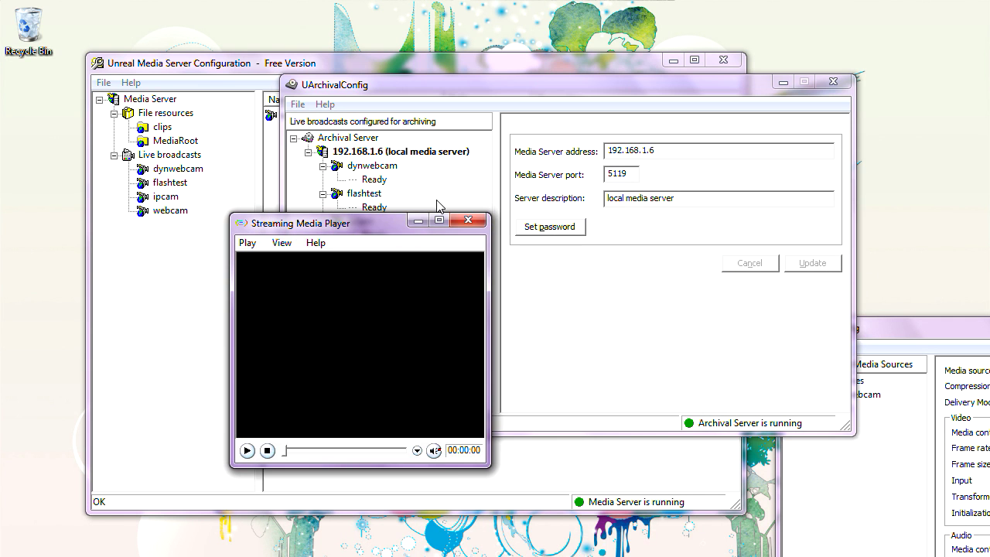
{"action": "left_click", "coordinate": [418, 223]}
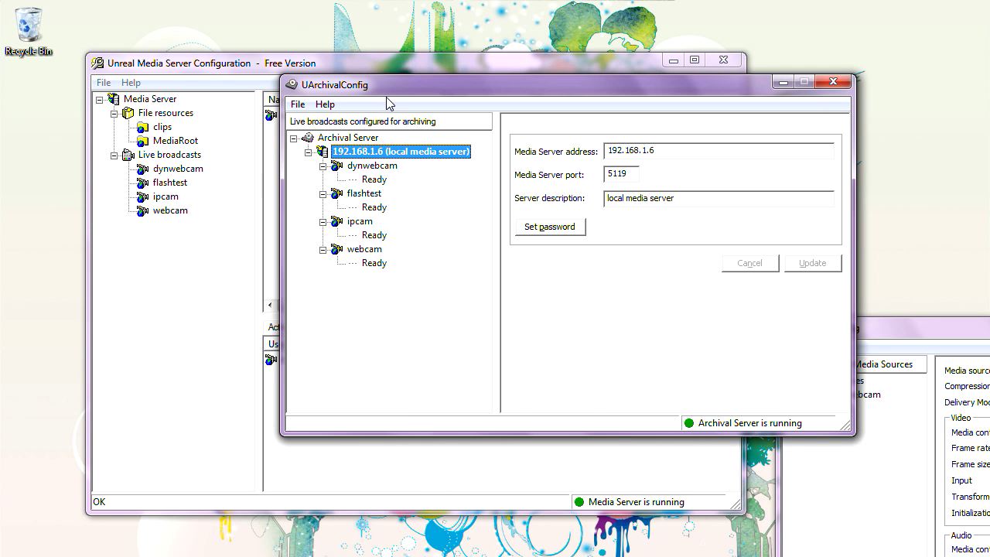
- Start manual archiving of the webcam broadcast and review its Storage Settings without changes
{"action": "left_click_drag", "start_coordinate": [388, 95], "coordinate": [372, 73]}
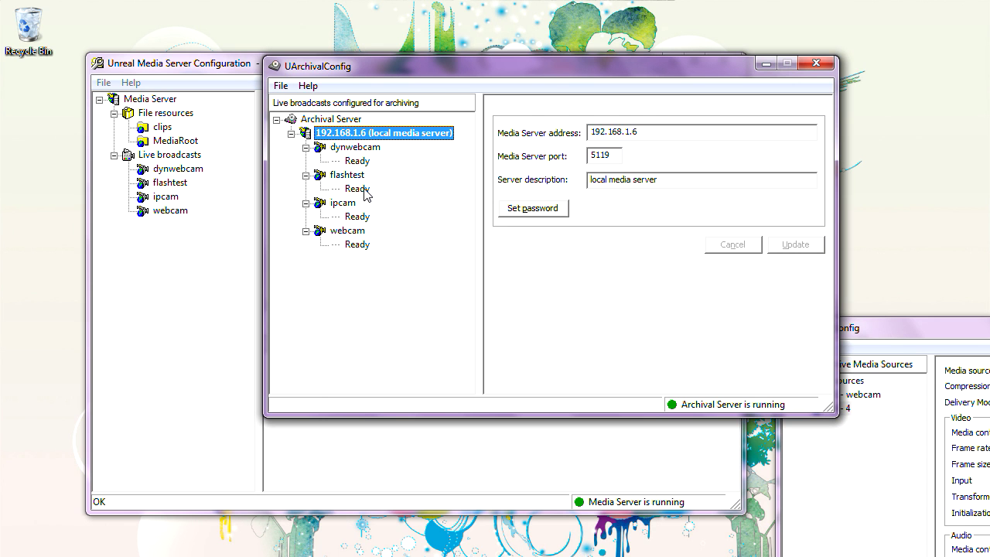
{"action": "left_click", "coordinate": [349, 232]}
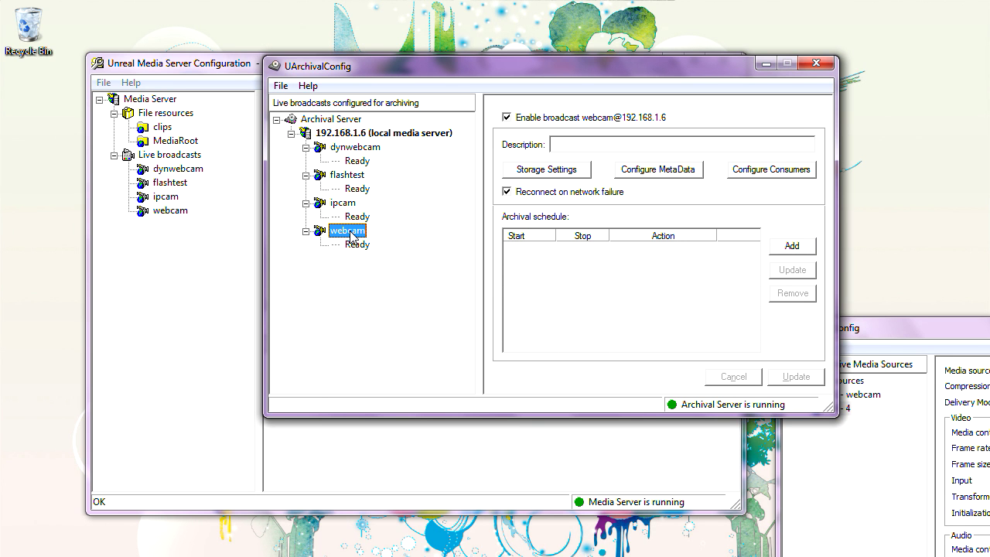
{"action": "right_click", "coordinate": [352, 236]}
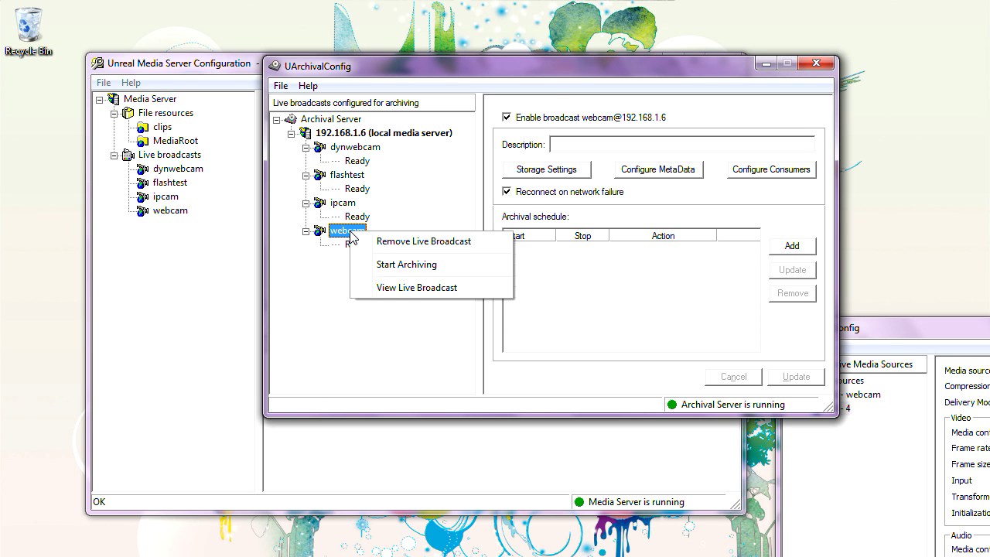
{"action": "left_click", "coordinate": [400, 266]}
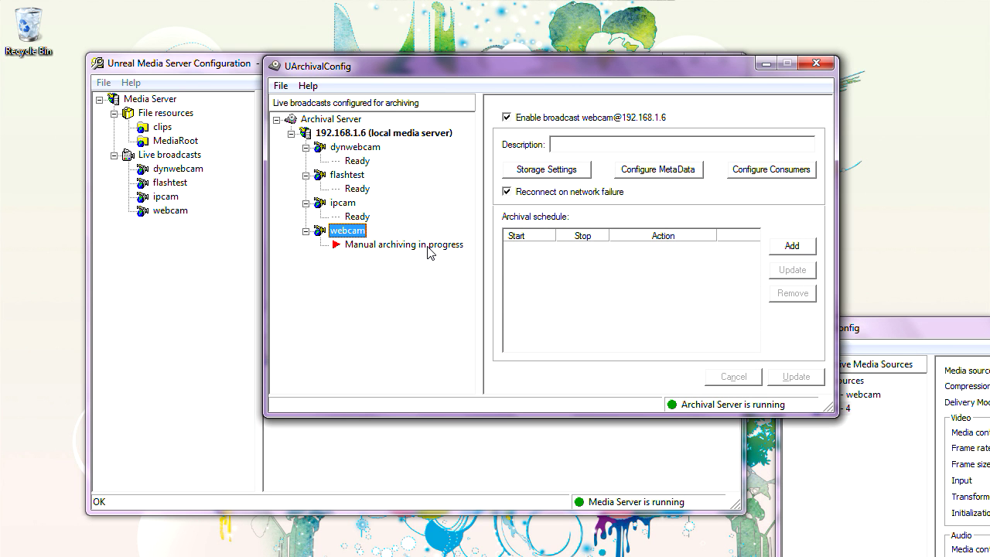
{"action": "left_click", "coordinate": [545, 170]}
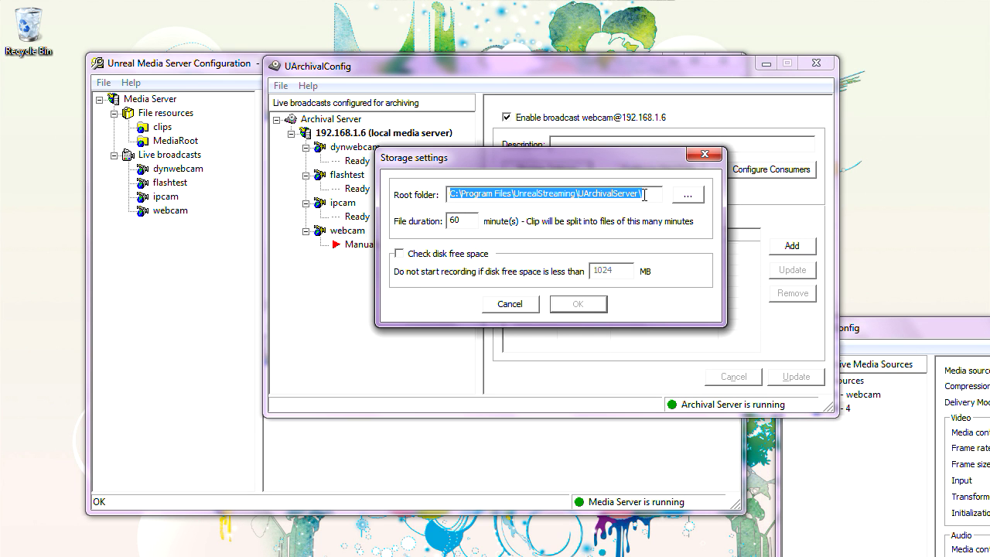
{"action": "left_click", "coordinate": [511, 304]}
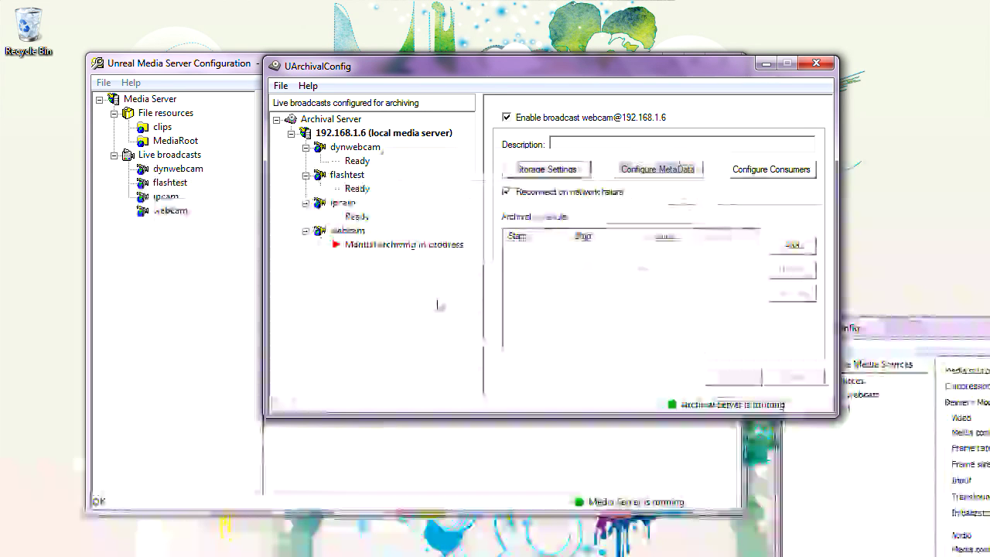
- Stop archiving the webcam broadcast so it returns to Ready
{"action": "left_click", "coordinate": [402, 246]}
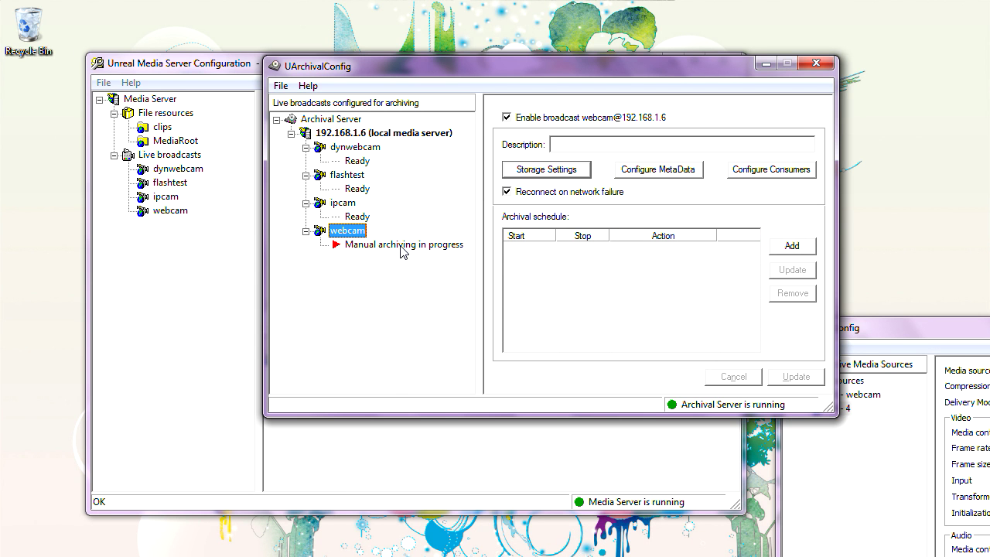
{"action": "right_click", "coordinate": [355, 236]}
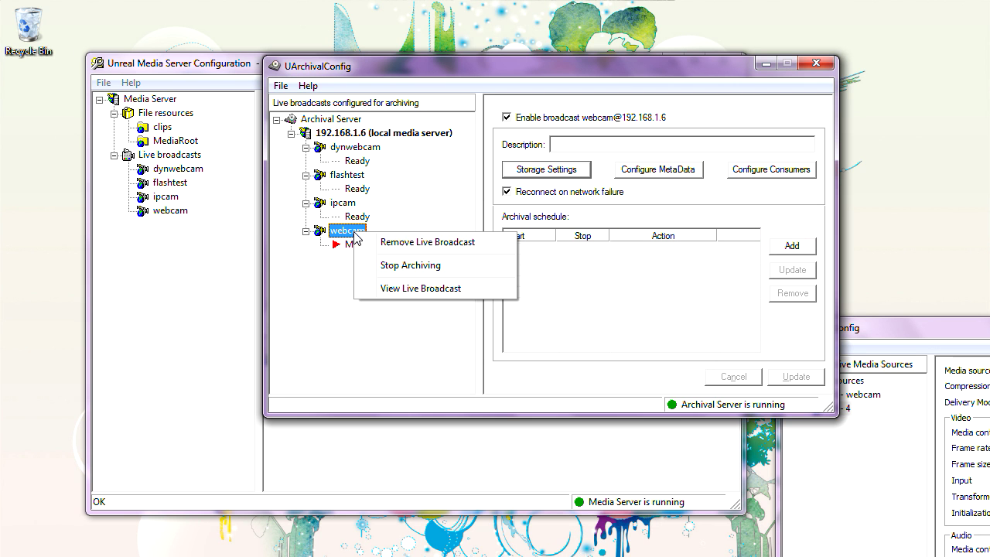
{"action": "left_click", "coordinate": [392, 269]}
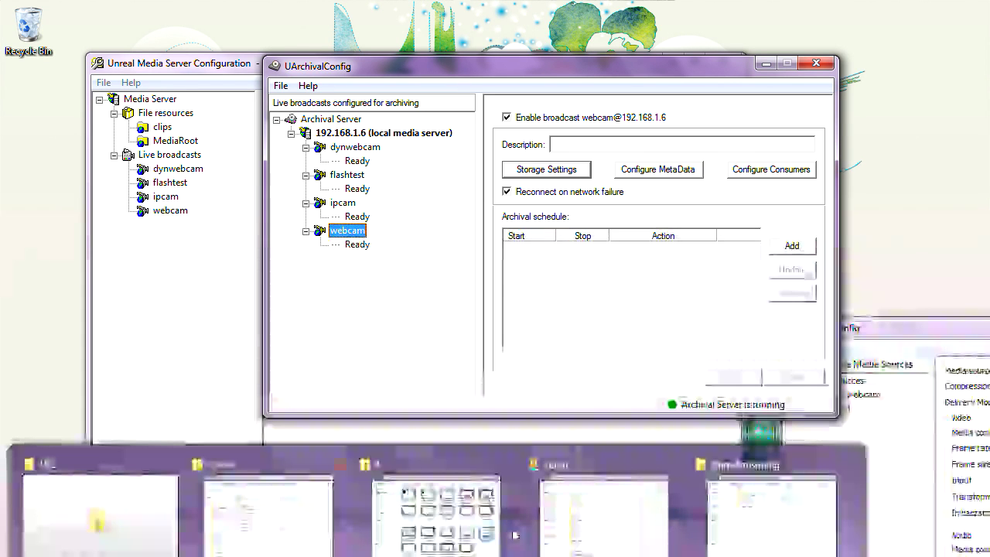
- Go to C:\Program Files\UnrealStreaming\UArchivalServer in Windows Explorer
{"action": "left_click", "coordinate": [783, 508]}
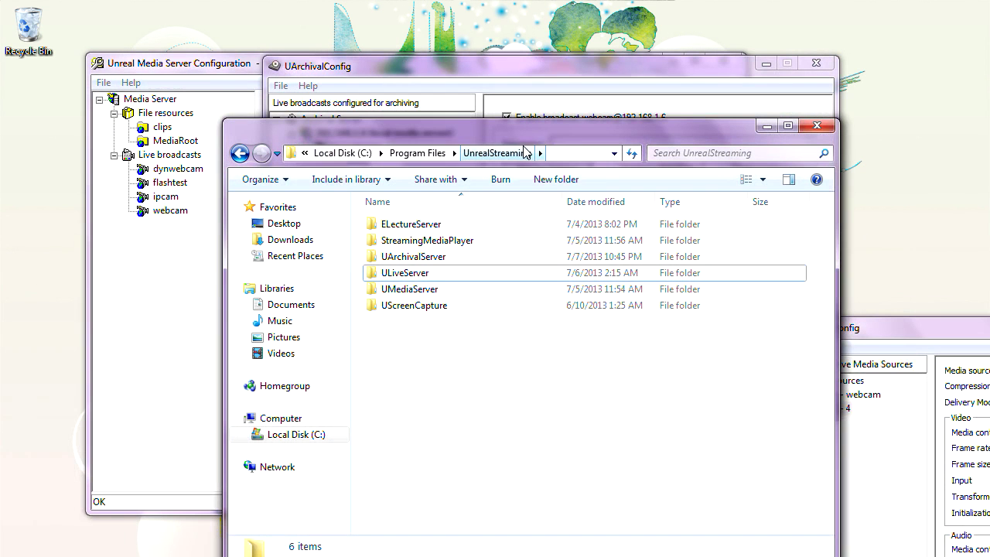
{"action": "left_click", "coordinate": [559, 154]}
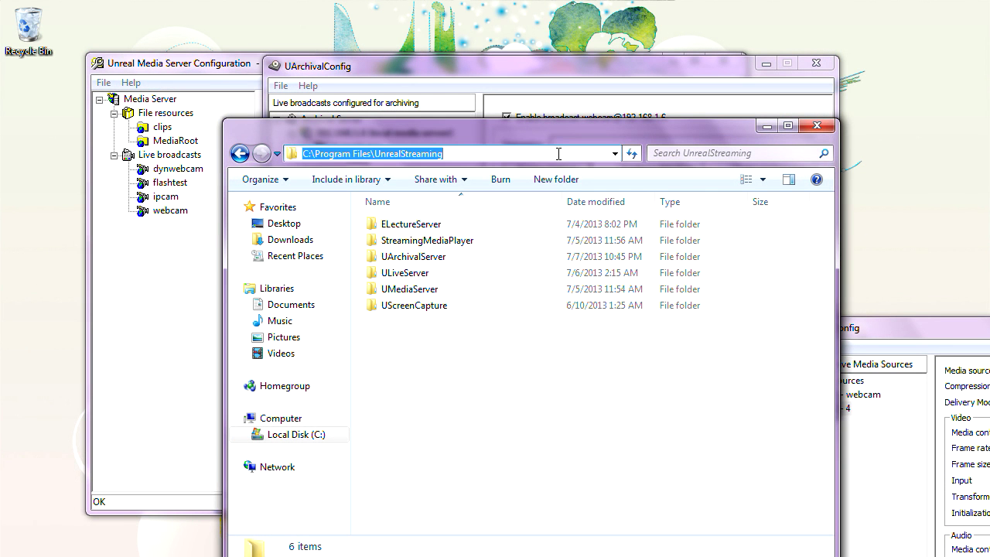
{"action": "type", "text": "C:\\Program Files\\UnrealStreaming\\UArchivalServer\\"}
{"action": "key", "text": "Return"}
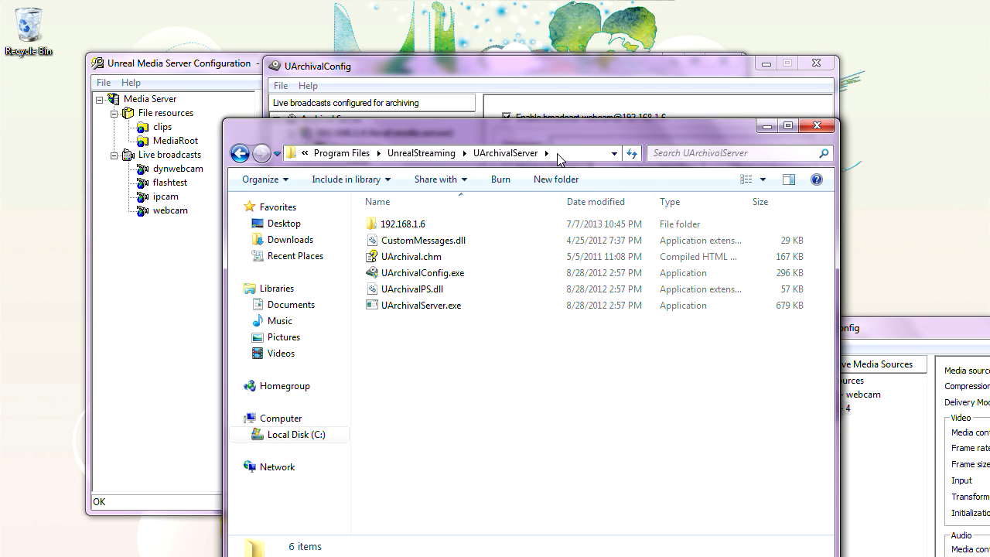
{"action": "left_click_drag", "start_coordinate": [492, 136], "coordinate": [517, 150]}
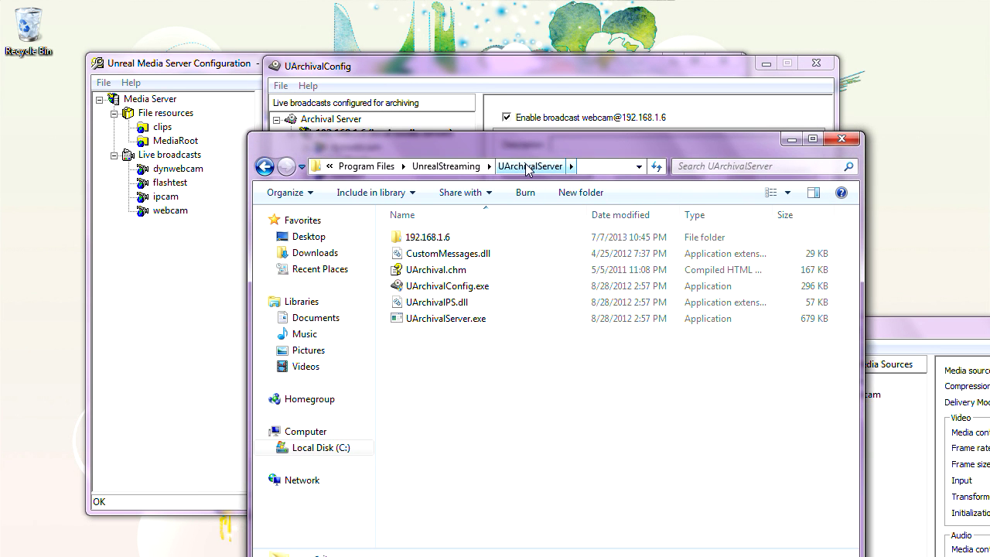
- Open 192.168.1.6\webcam\2013\07\07 and select webcam_2013-07-07_22-45-07.mp4
{"action": "double_click", "coordinate": [443, 242]}
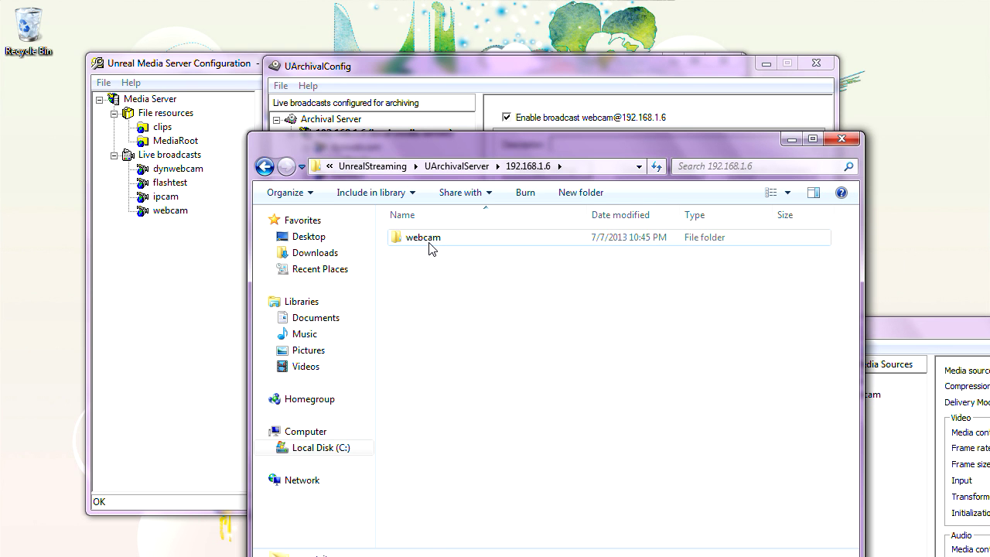
{"action": "left_click", "coordinate": [431, 242]}
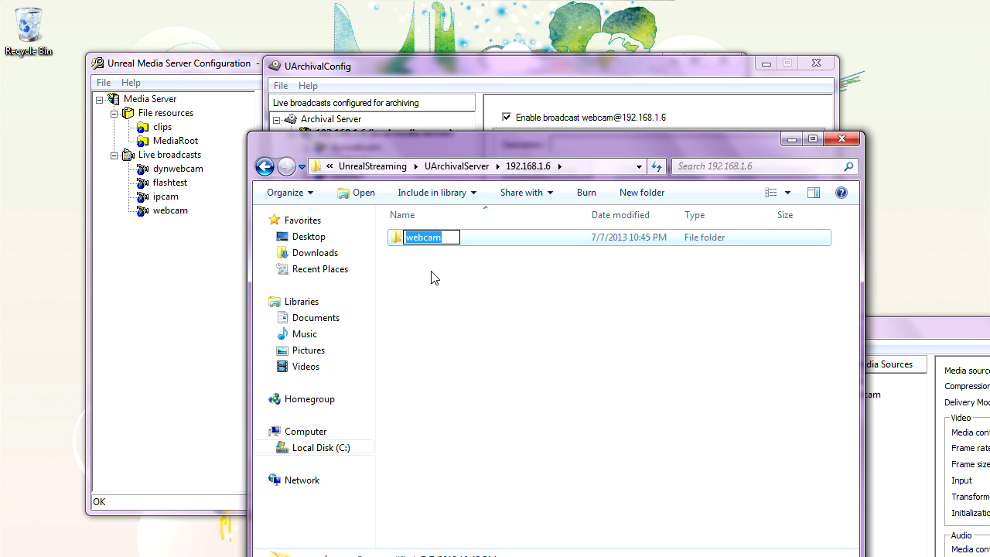
{"action": "double_click", "coordinate": [398, 238]}
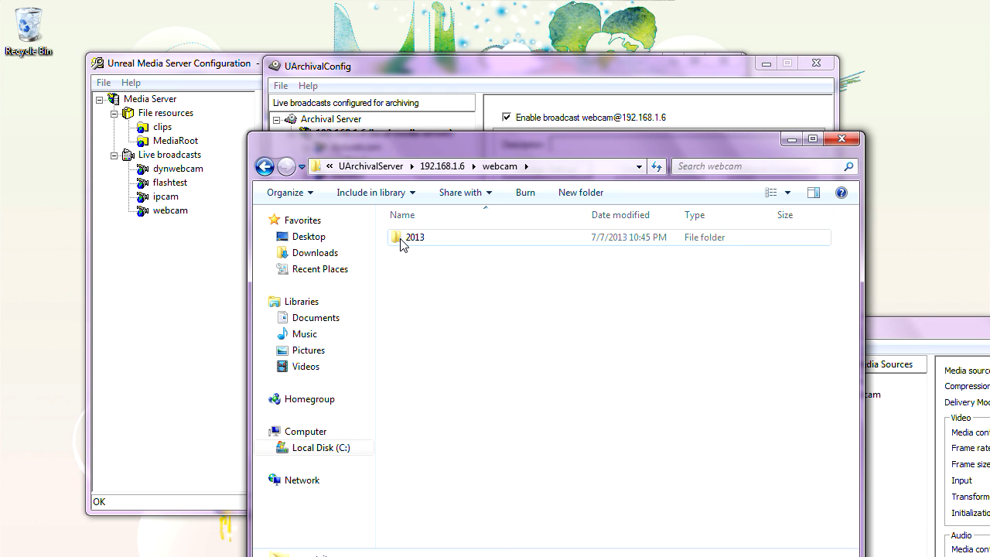
{"action": "double_click", "coordinate": [402, 240]}
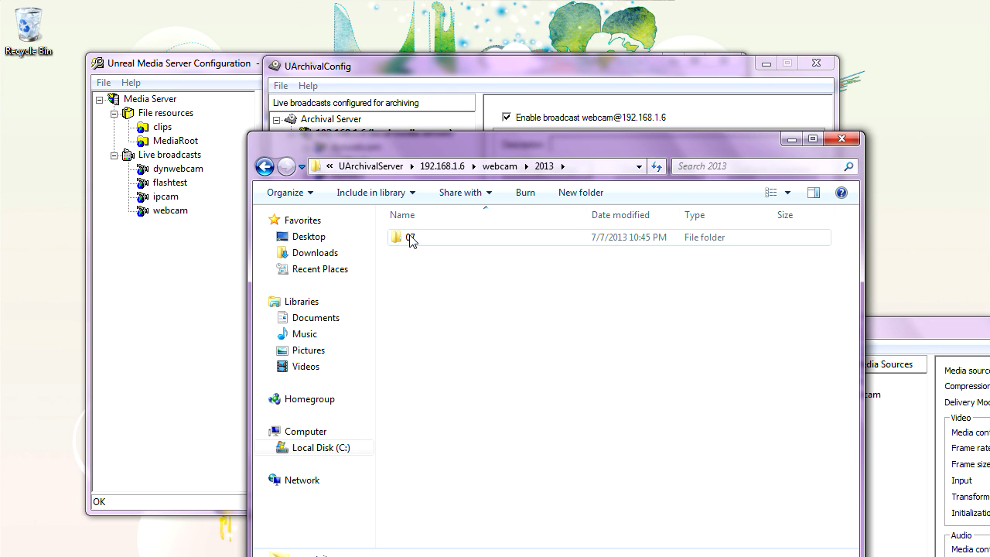
{"action": "double_click", "coordinate": [401, 240]}
{"action": "double_click", "coordinate": [403, 240]}
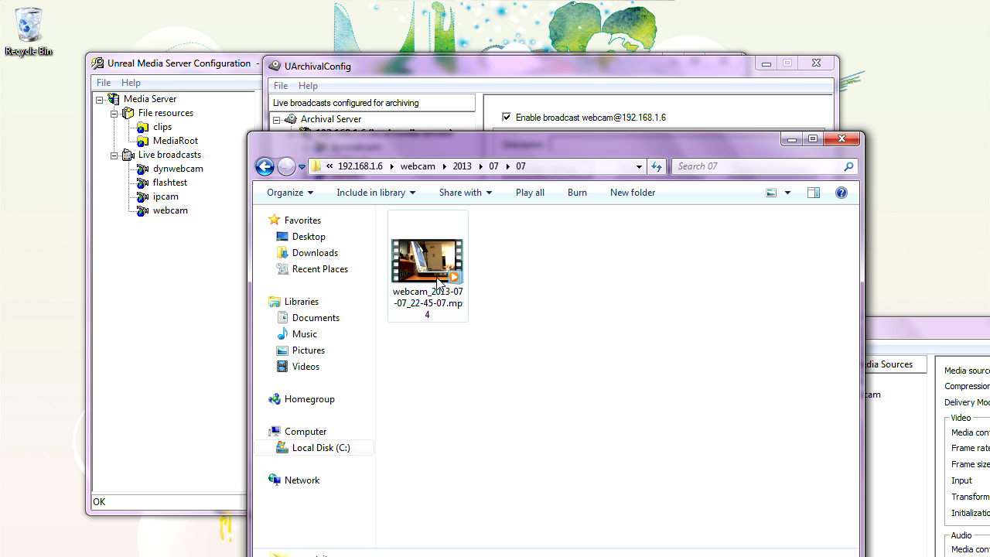
{"action": "left_click", "coordinate": [439, 267]}
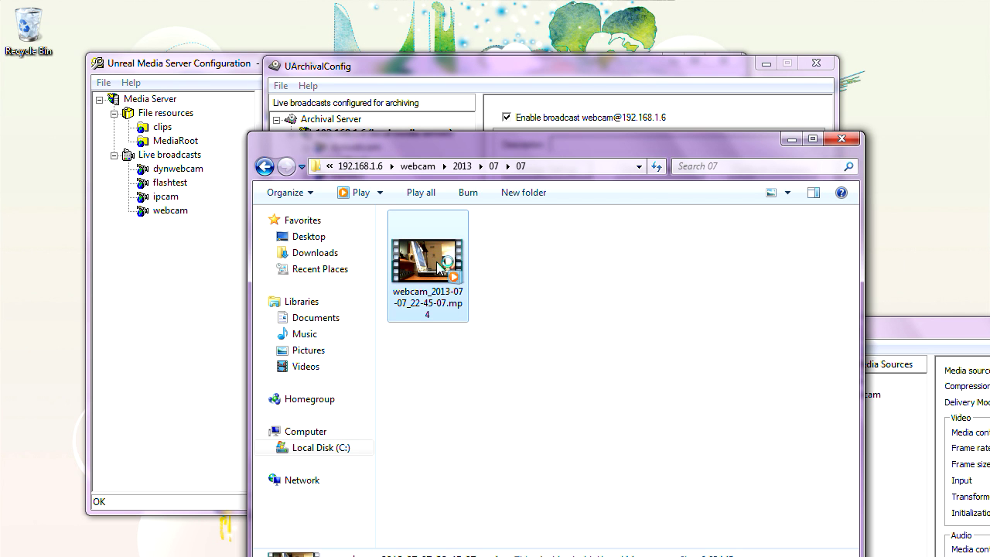
{"action": "double_click", "coordinate": [439, 267]}
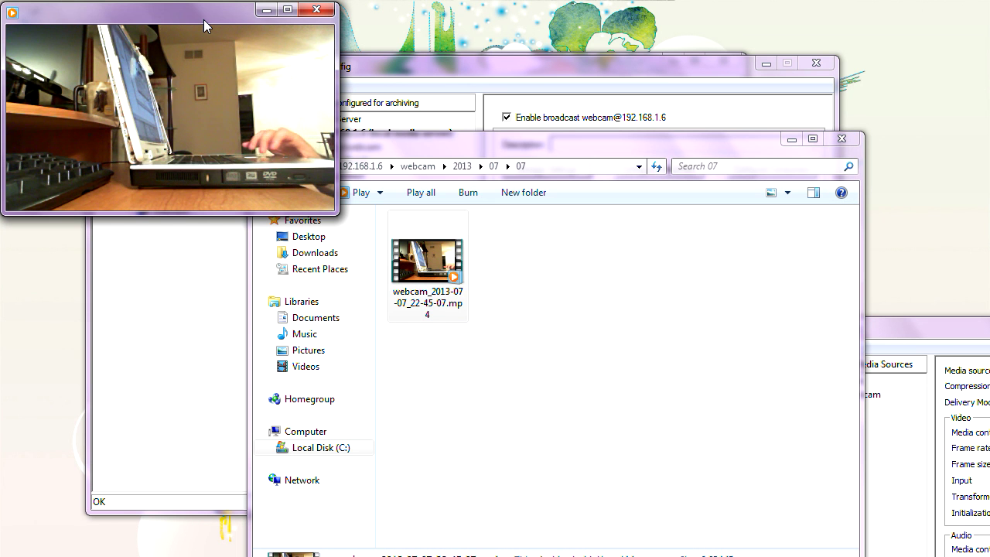
{"action": "mouse_move", "coordinate": [186, 207]}
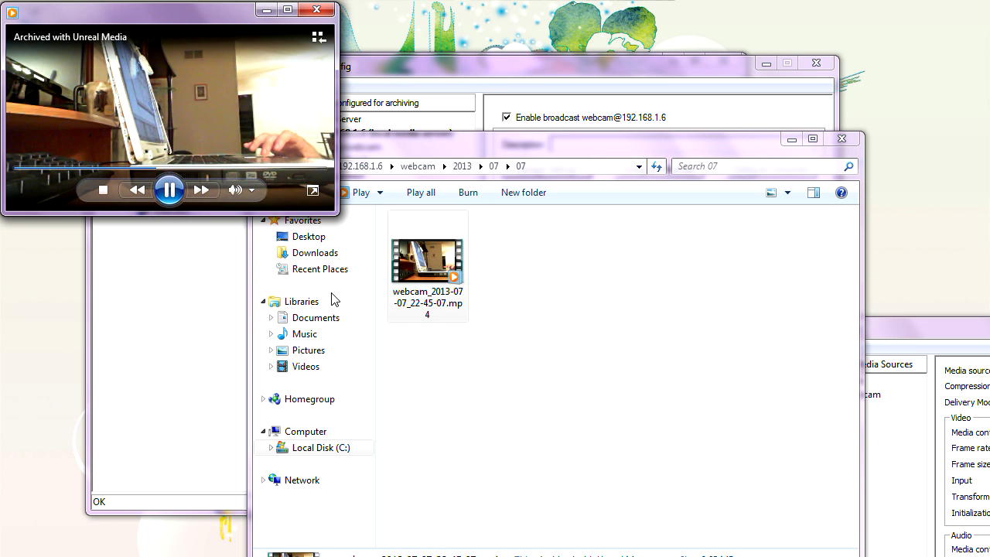
{"action": "left_click", "coordinate": [379, 290]}
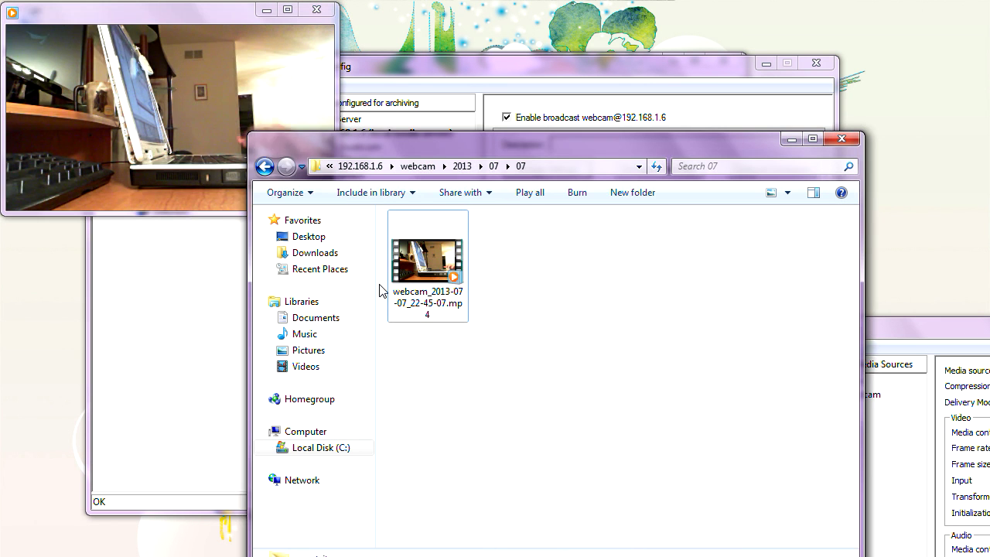
{"action": "left_click", "coordinate": [217, 24]}
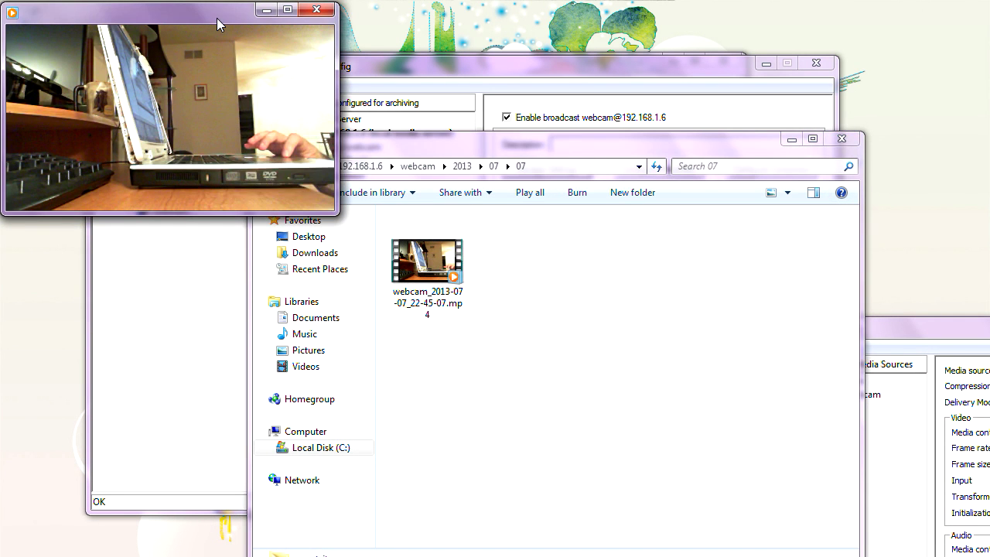
{"action": "mouse_move", "coordinate": [230, 31]}
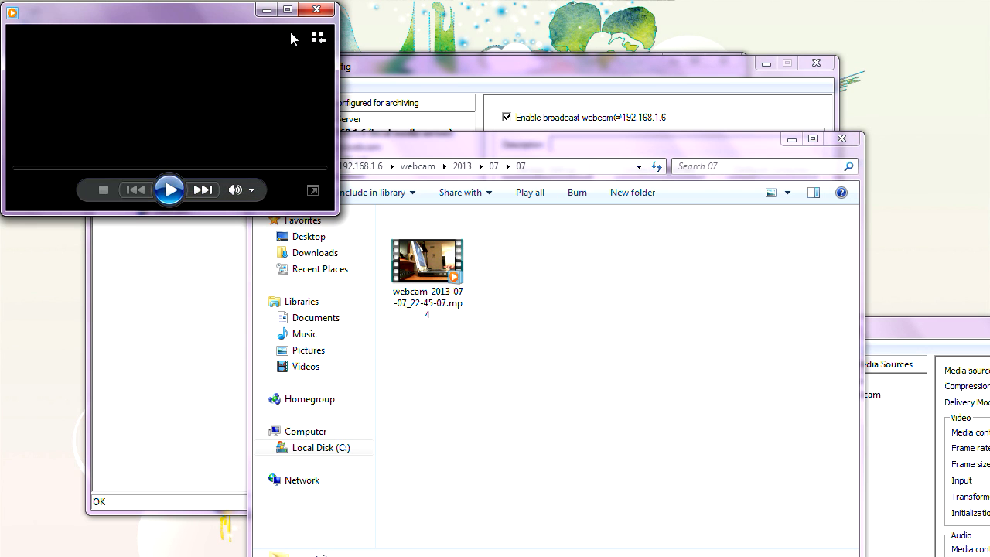
{"action": "left_click", "coordinate": [317, 12]}
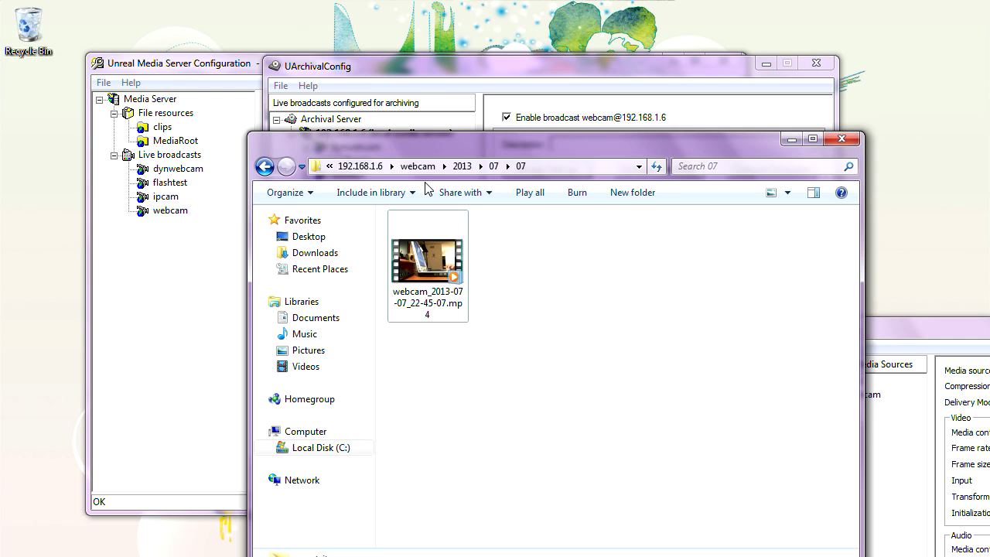
- Add a Record interval from 23:47 to 00:47 to the webcam archival schedule
{"action": "left_click", "coordinate": [788, 141]}
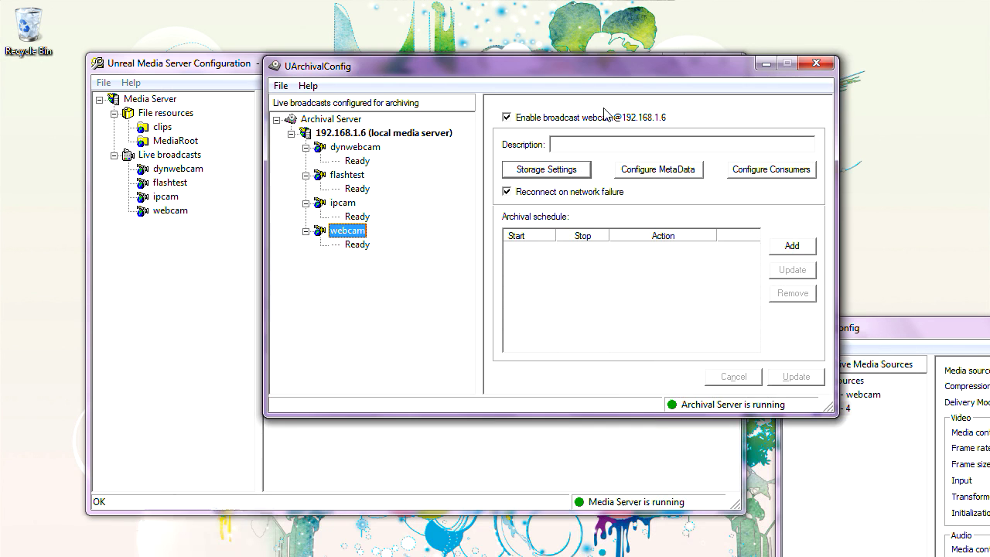
{"action": "left_click_drag", "start_coordinate": [528, 70], "coordinate": [496, 114]}
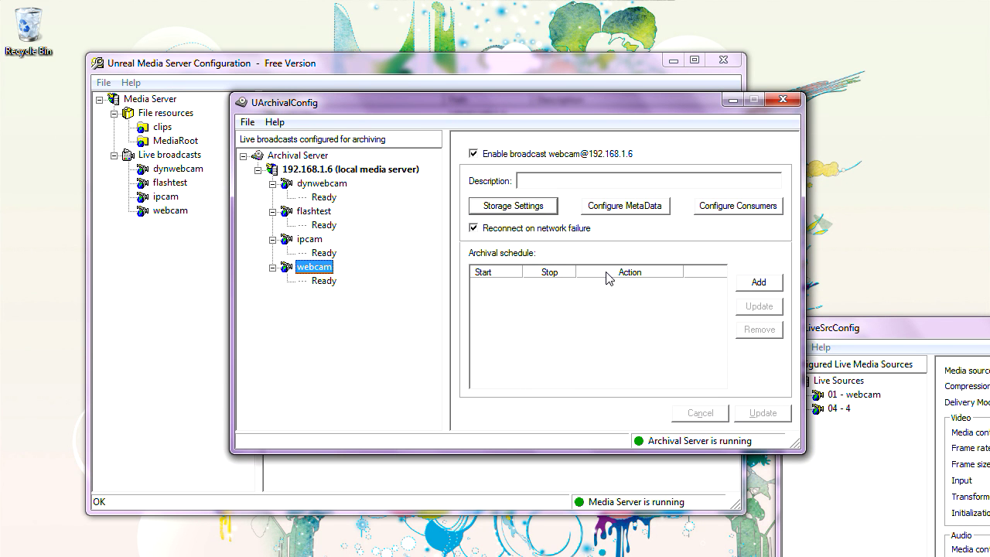
{"action": "left_click", "coordinate": [758, 283]}
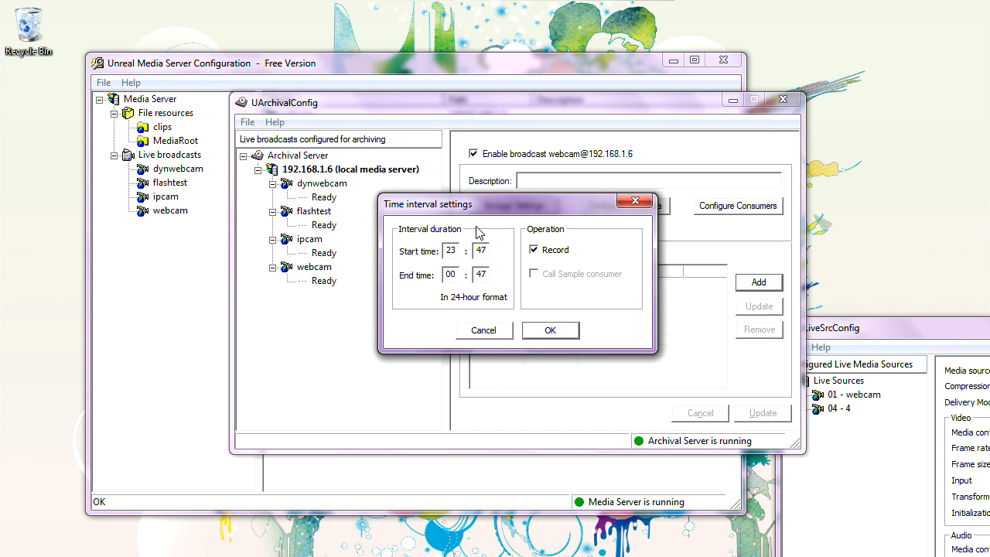
{"action": "left_click", "coordinate": [546, 331]}
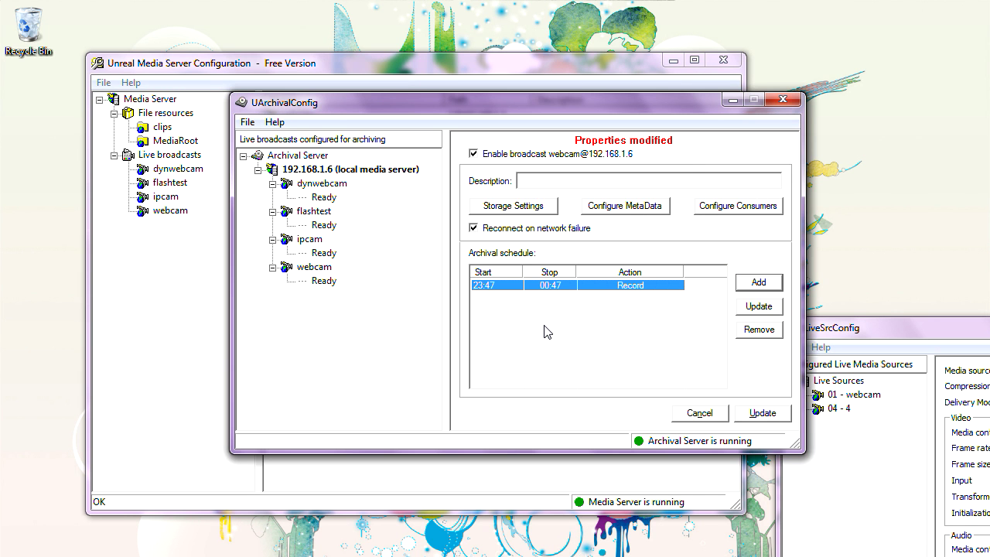
{"action": "left_click_drag", "start_coordinate": [546, 117], "coordinate": [503, 158]}
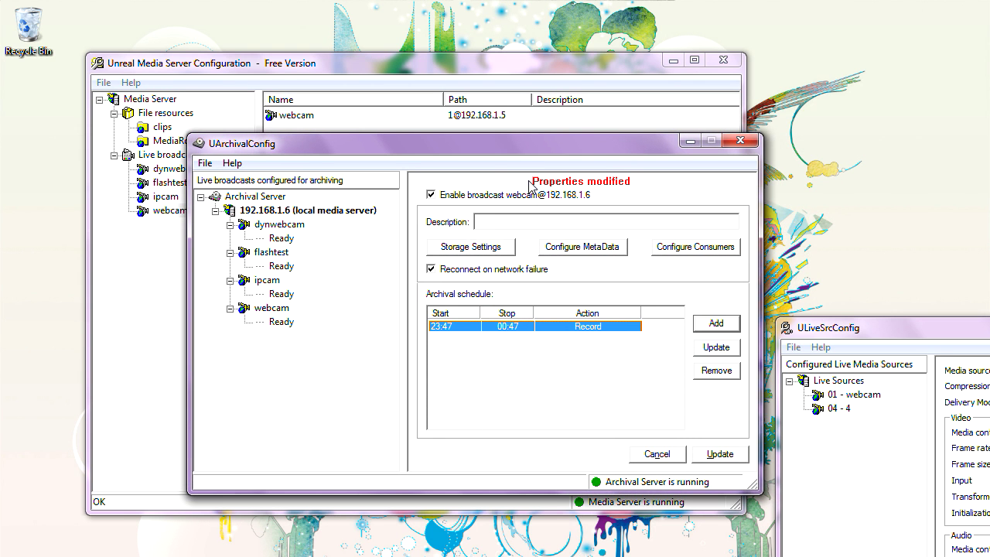
- Save the webcam schedule so it shows Scheduled, then bring Media Server Configuration forward
{"action": "left_click", "coordinate": [724, 458]}
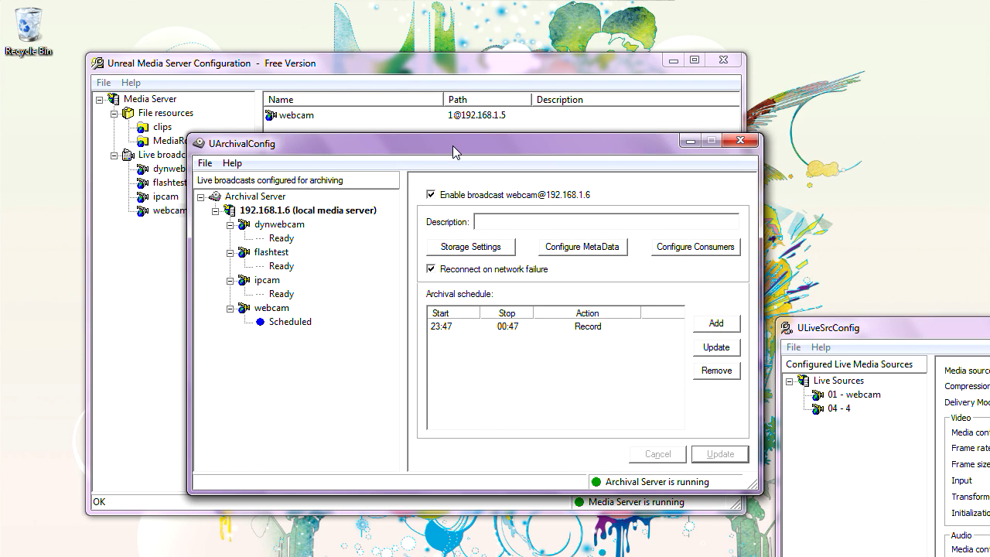
{"action": "left_click_drag", "start_coordinate": [453, 145], "coordinate": [445, 116]}
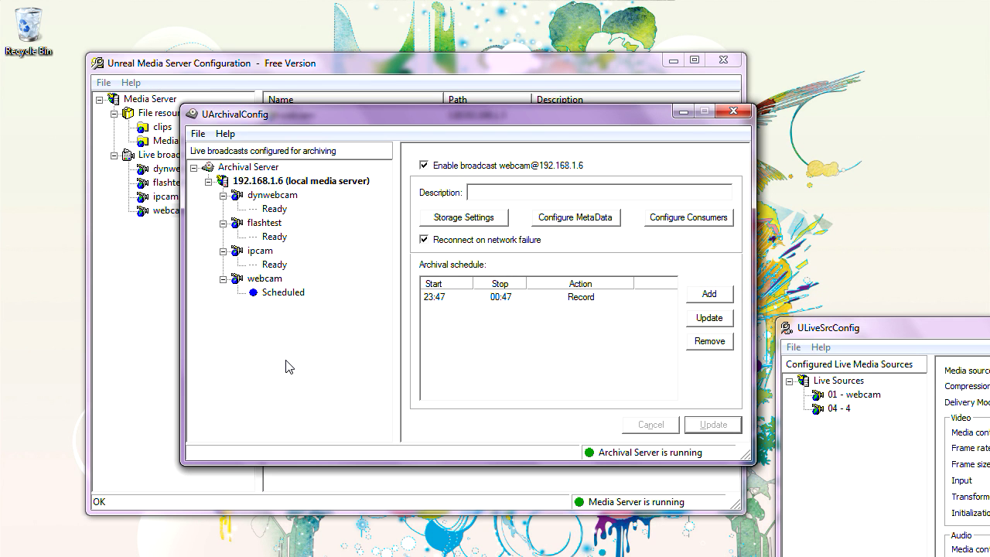
{"action": "left_click_drag", "start_coordinate": [373, 115], "coordinate": [402, 141]}
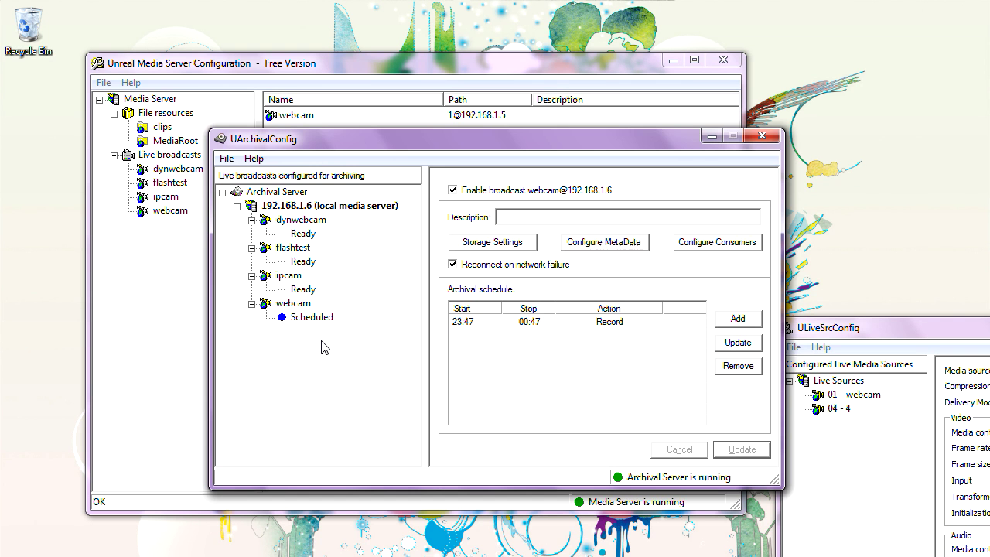
{"action": "left_click_drag", "start_coordinate": [401, 143], "coordinate": [506, 199]}
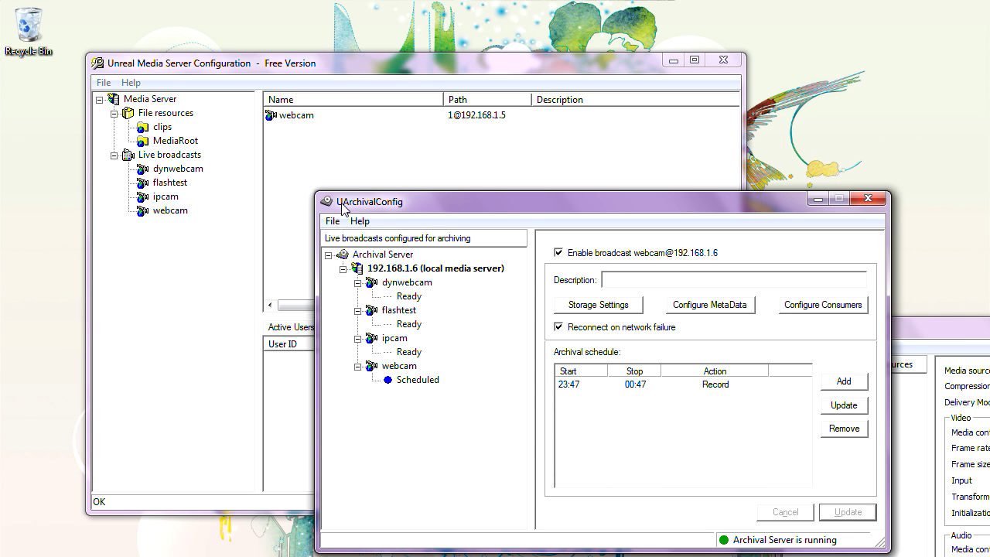
{"action": "left_click_drag", "start_coordinate": [389, 199], "coordinate": [323, 189]}
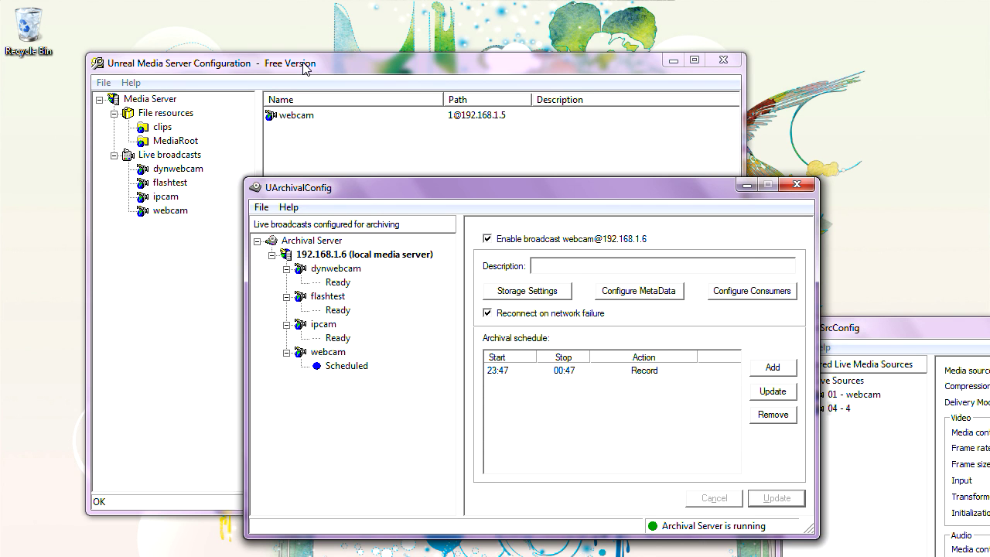
{"action": "left_click", "coordinate": [304, 66]}
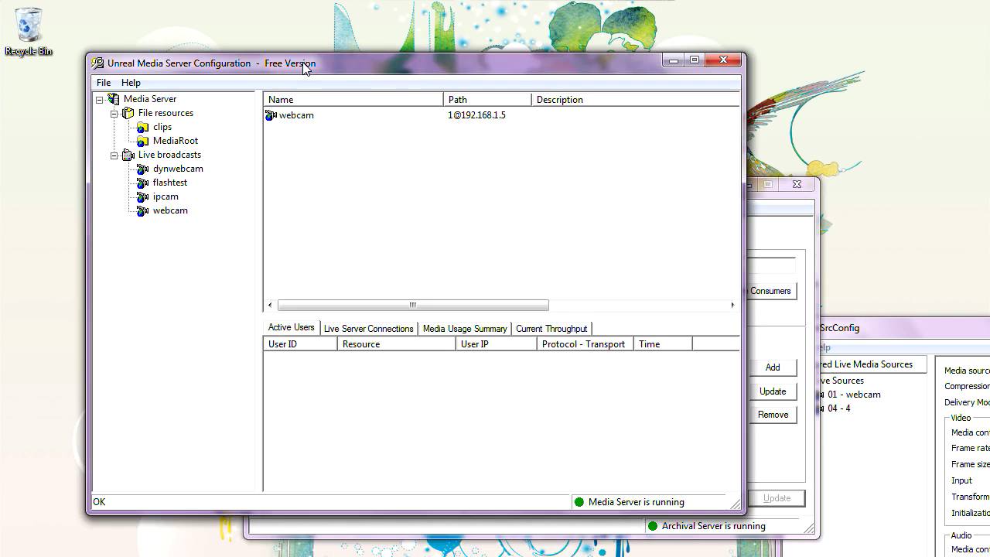
- Enable 'Notify Archival Server to record this broadcast when it's being played' for webcam
{"action": "right_click", "coordinate": [179, 215]}
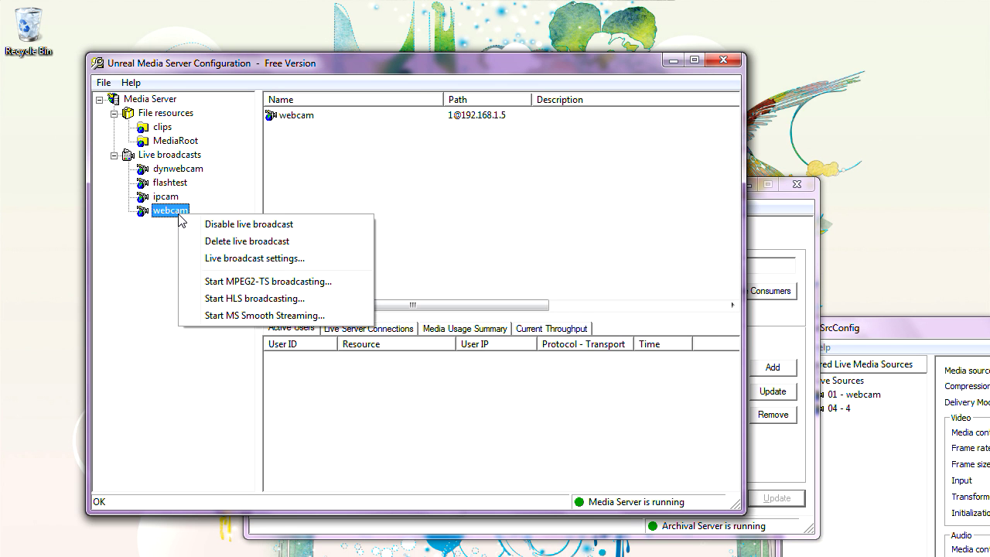
{"action": "left_click", "coordinate": [232, 260]}
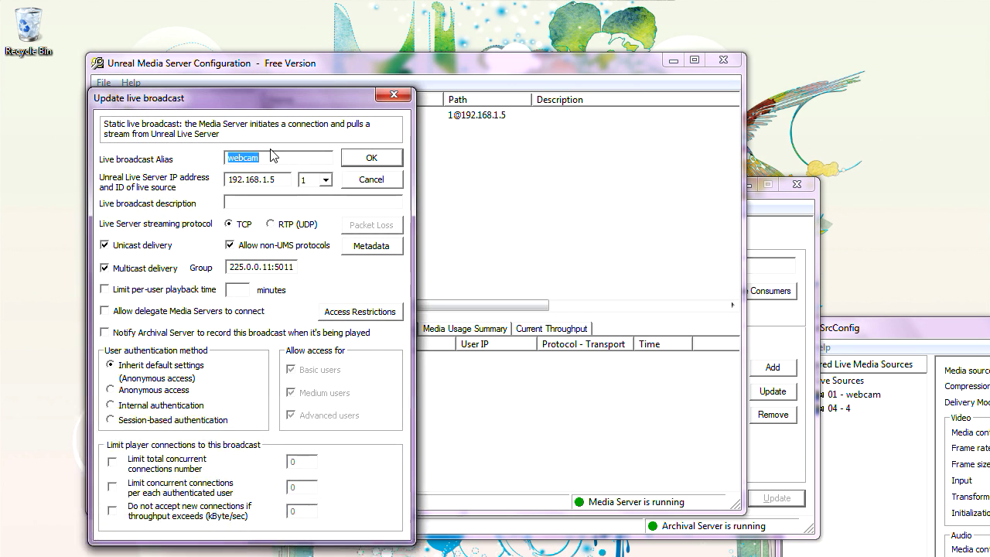
{"action": "left_click_drag", "start_coordinate": [277, 112], "coordinate": [408, 57]}
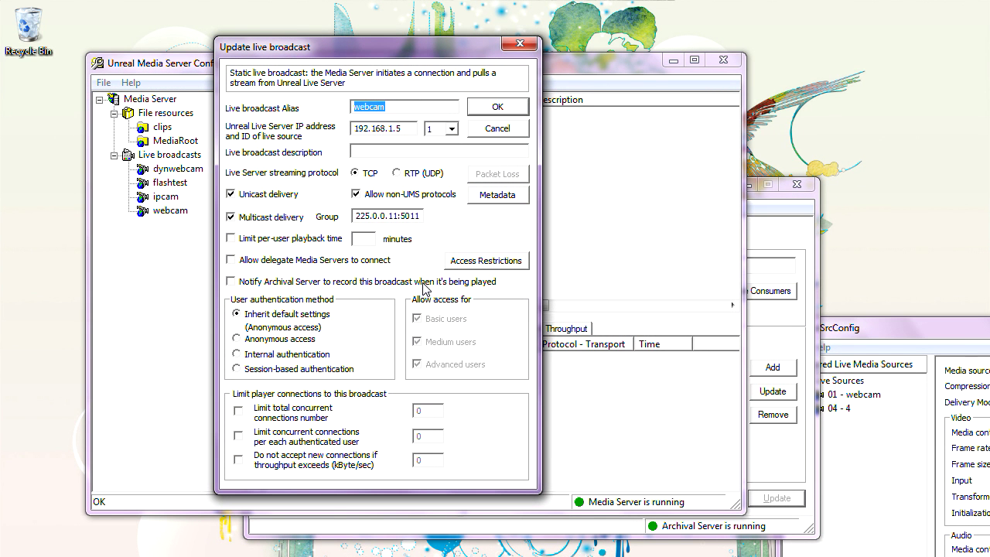
{"action": "left_click", "coordinate": [234, 282]}
{"action": "left_click", "coordinate": [486, 112]}
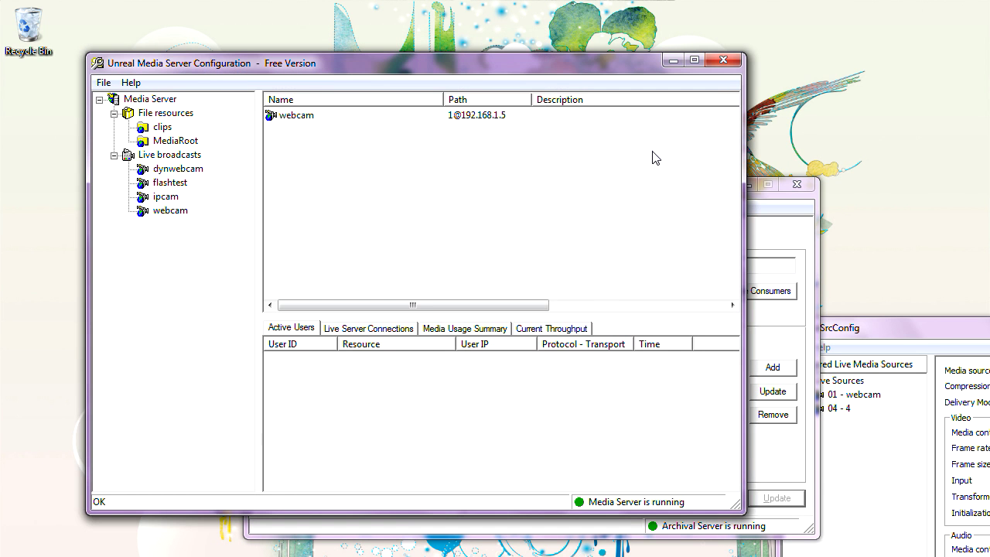
{"action": "left_click_drag", "start_coordinate": [554, 65], "coordinate": [514, 61]}
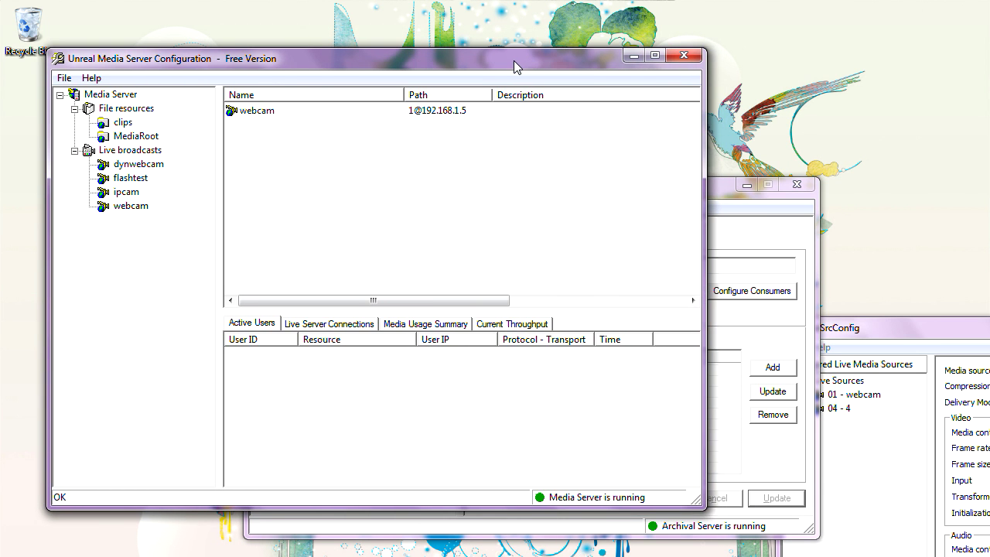
- Open the Media Server's Server properties, showing blank Archival Server IP and port
{"action": "left_click_drag", "start_coordinate": [718, 188], "coordinate": [814, 167]}
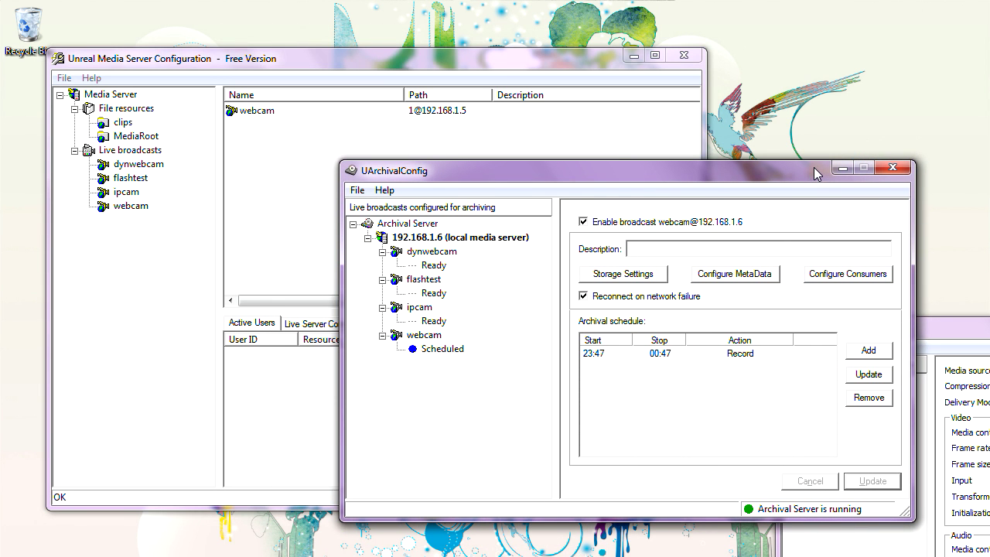
{"action": "left_click", "coordinate": [63, 78]}
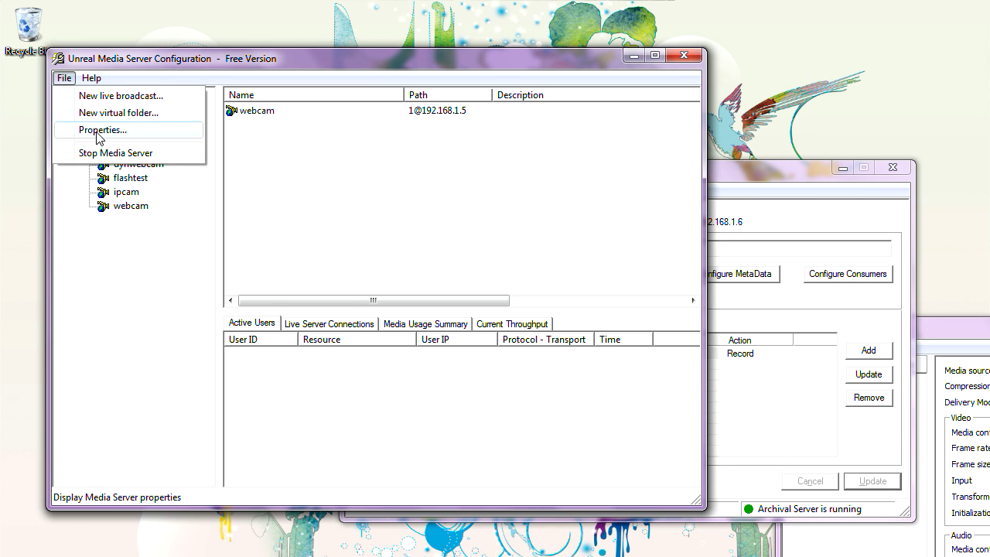
{"action": "left_click", "coordinate": [99, 131]}
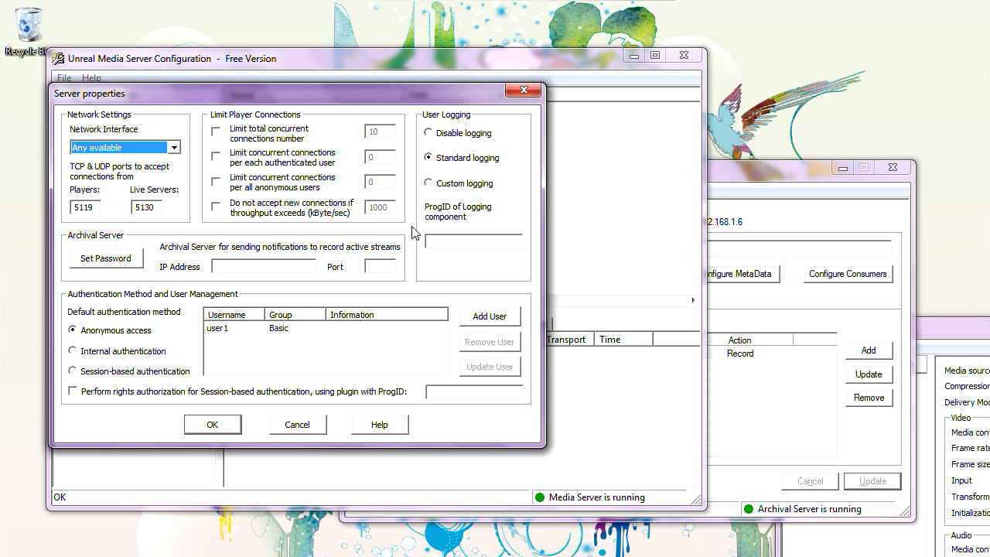
{"action": "left_click", "coordinate": [719, 173]}
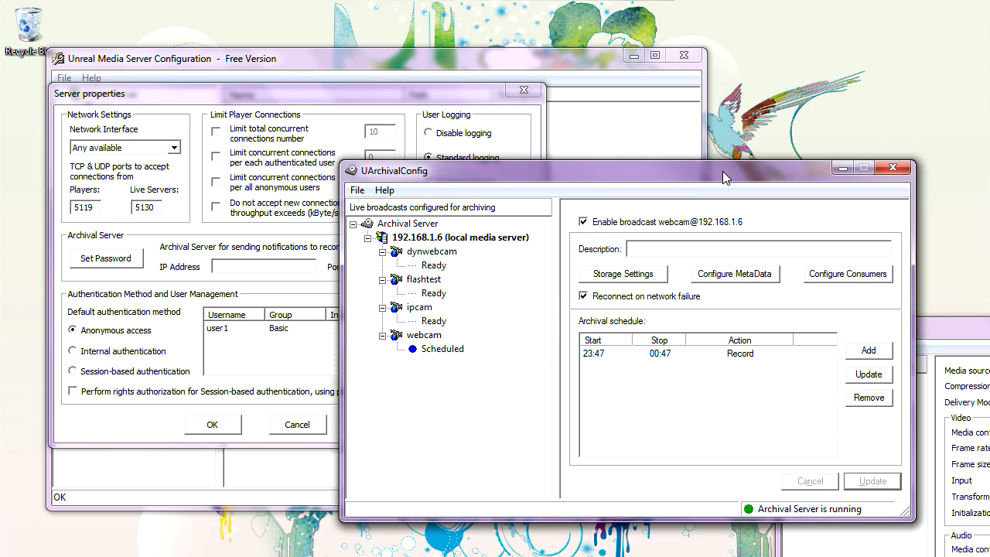
- Turn on Accept remote commands on TCP port 5121 for the Archival Server and apply it
{"action": "left_click", "coordinate": [358, 192]}
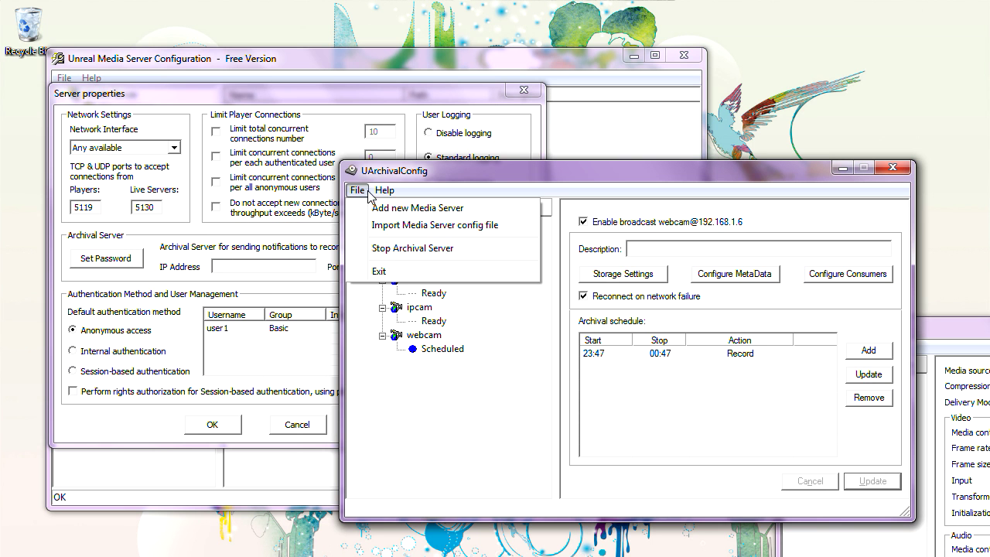
{"action": "left_click", "coordinate": [430, 175]}
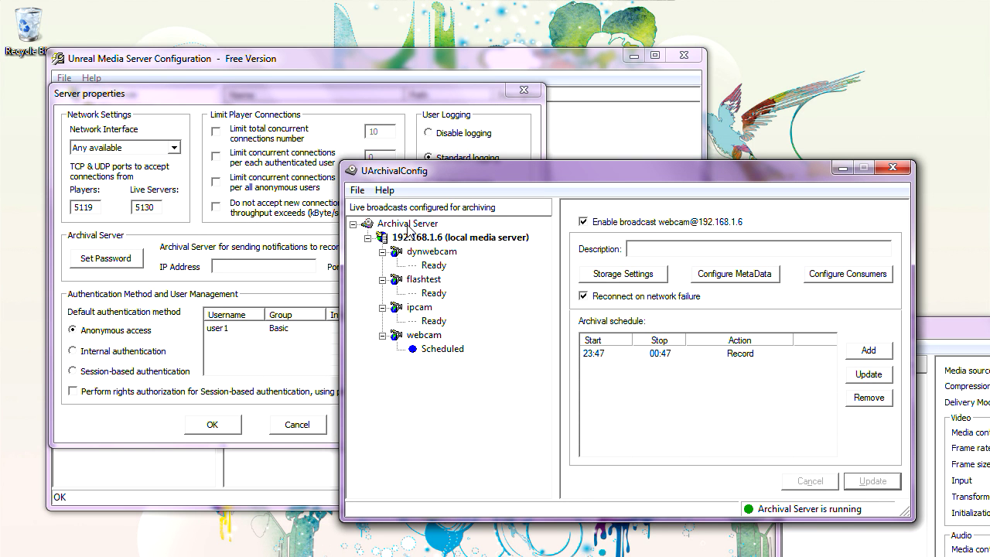
{"action": "left_click", "coordinate": [408, 224]}
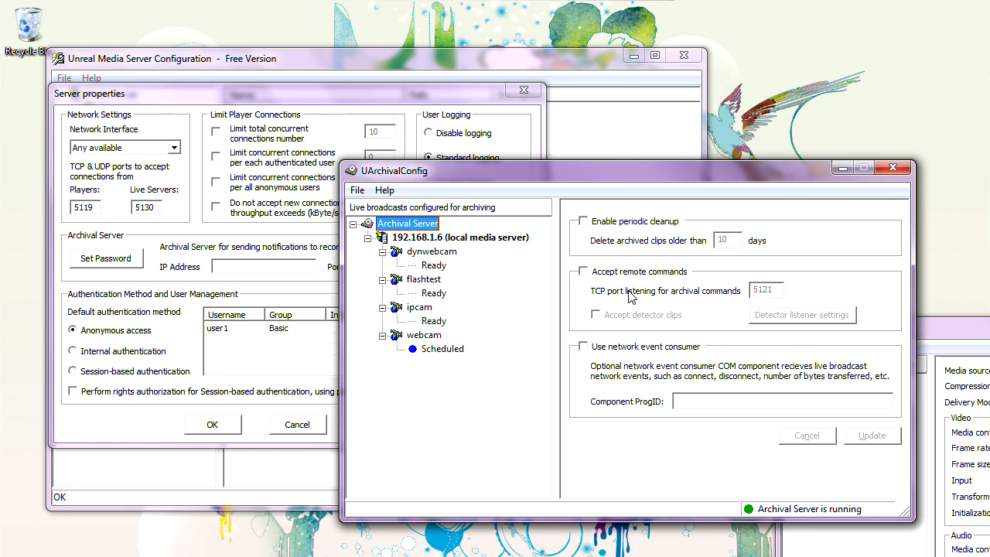
{"action": "left_click_drag", "start_coordinate": [658, 168], "coordinate": [617, 144]}
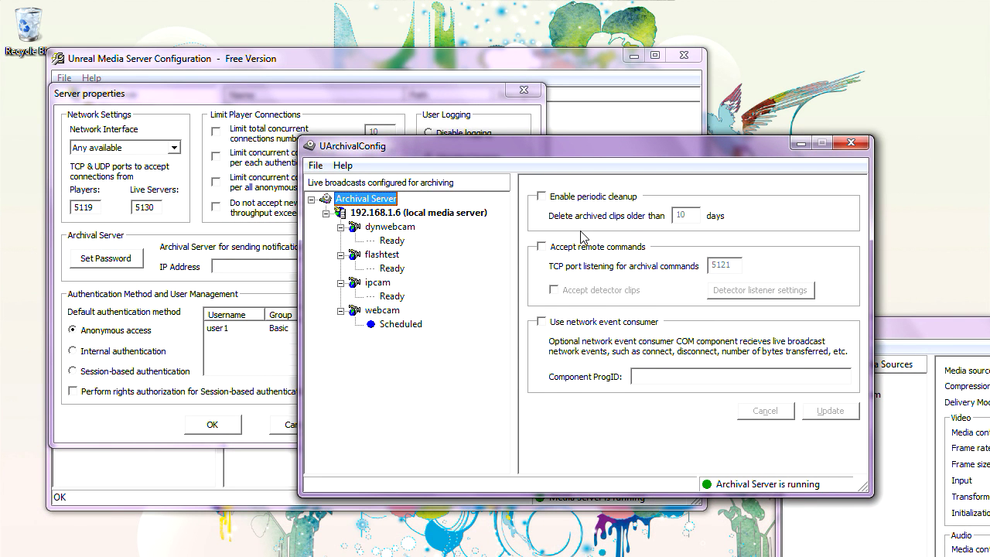
{"action": "left_click", "coordinate": [541, 247]}
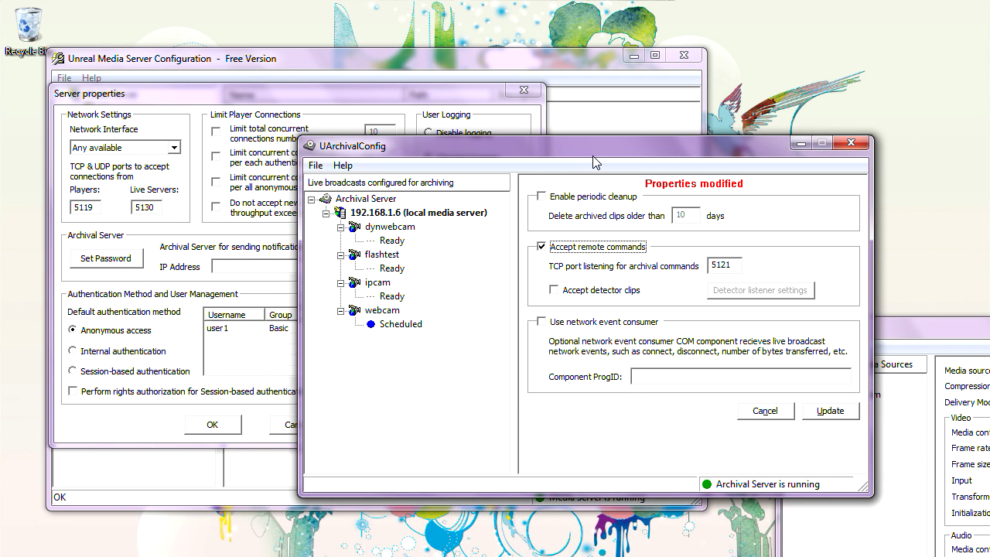
{"action": "left_click", "coordinate": [545, 247]}
{"action": "left_click", "coordinate": [545, 248]}
{"action": "left_click_drag", "start_coordinate": [416, 144], "coordinate": [440, 136]}
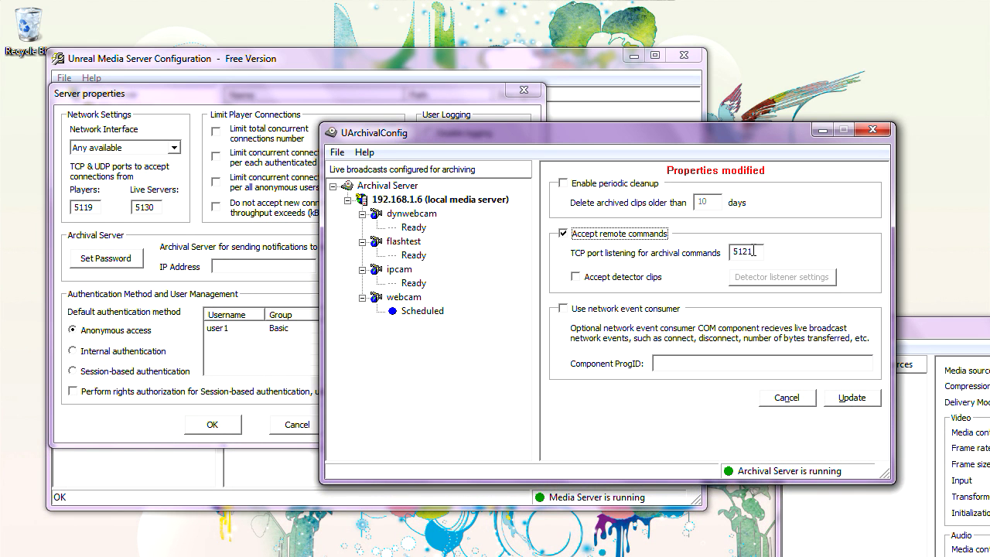
{"action": "left_click", "coordinate": [850, 397]}
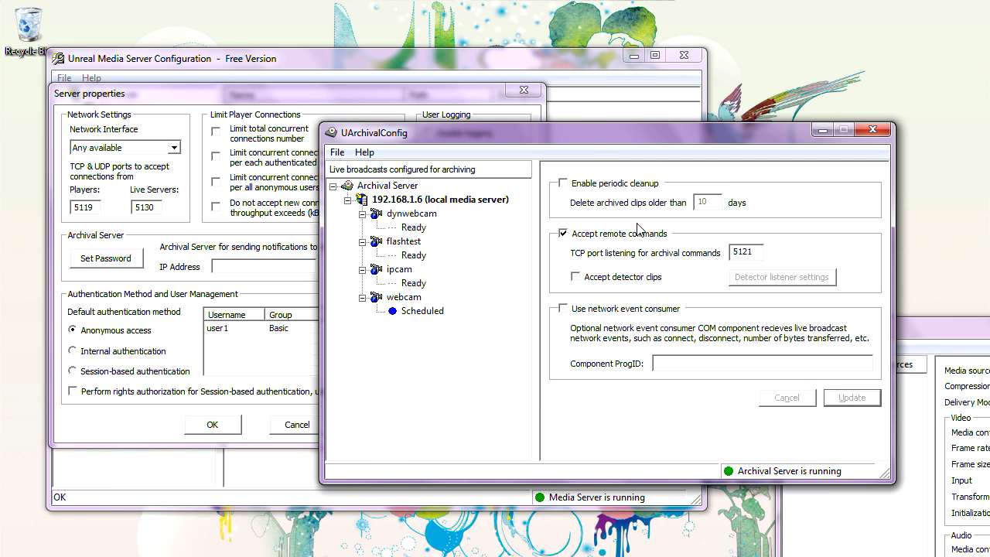
- Enter Archival Server IP address 192.168.1.6 and port 5121 in the Server properties
{"action": "left_click_drag", "start_coordinate": [589, 137], "coordinate": [624, 187]}
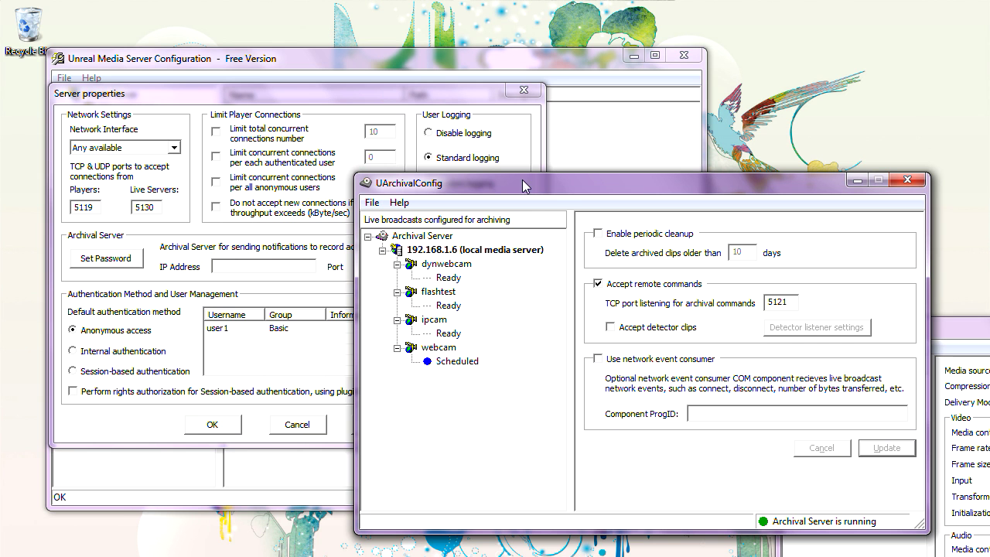
{"action": "left_click_drag", "start_coordinate": [554, 186], "coordinate": [576, 204]}
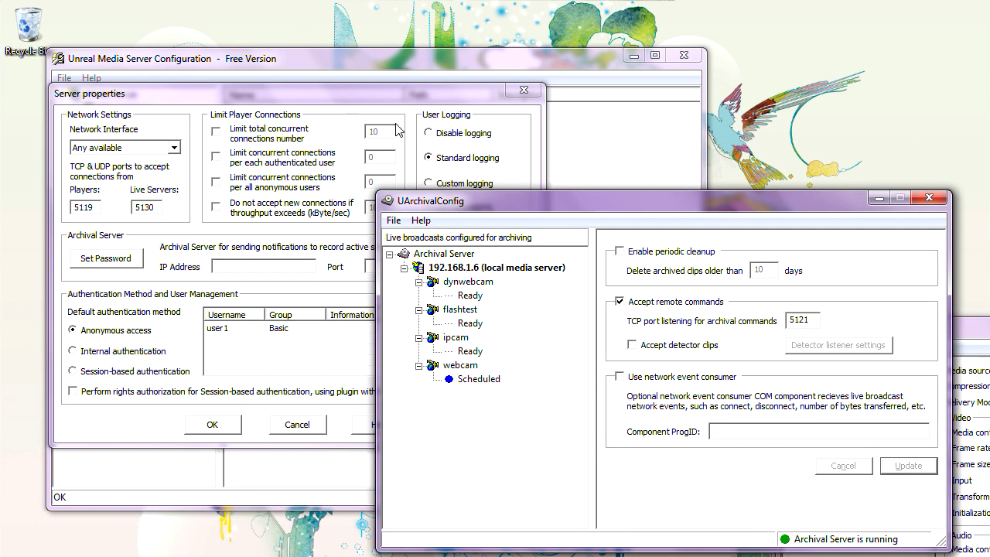
{"action": "left_click", "coordinate": [327, 99]}
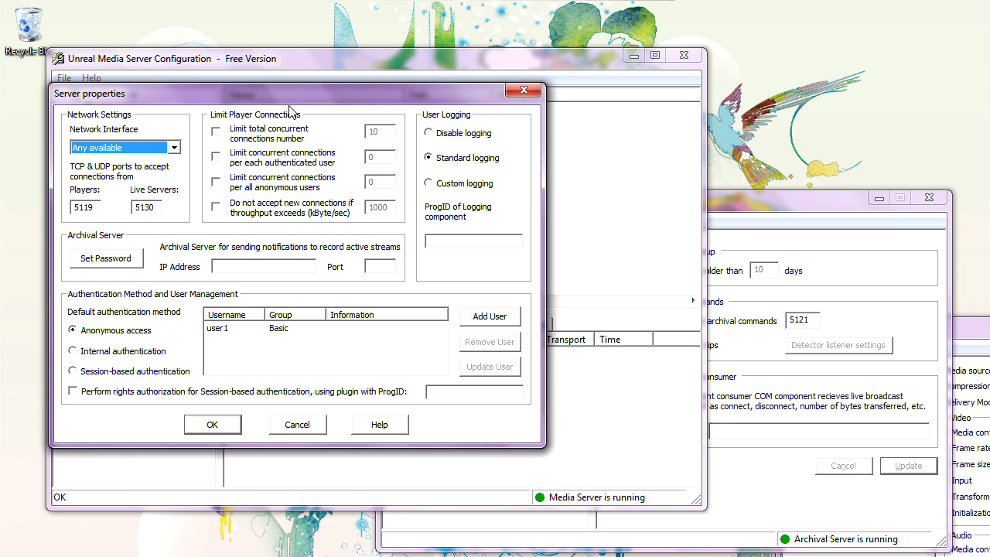
{"action": "left_click_drag", "start_coordinate": [299, 98], "coordinate": [403, 131]}
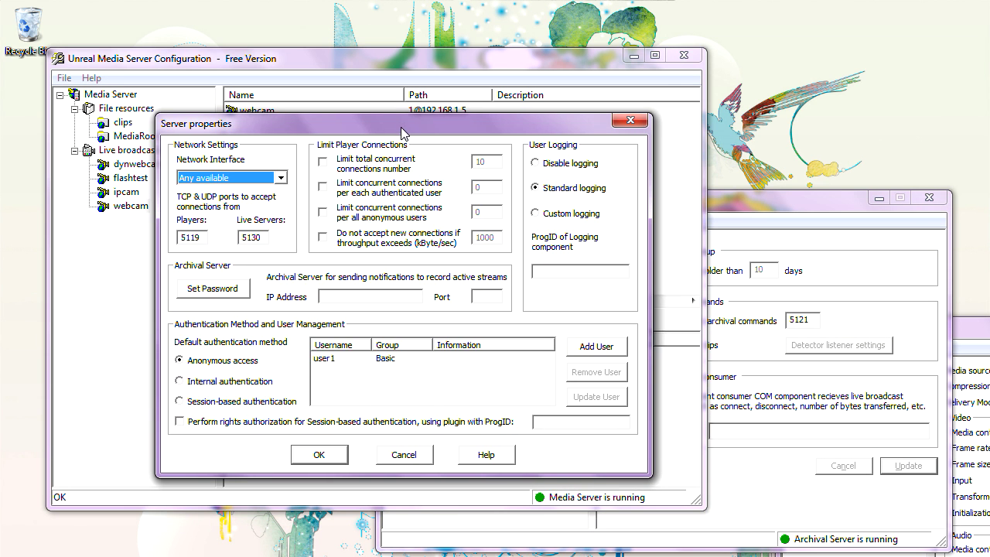
{"action": "left_click_drag", "start_coordinate": [257, 124], "coordinate": [365, 133]}
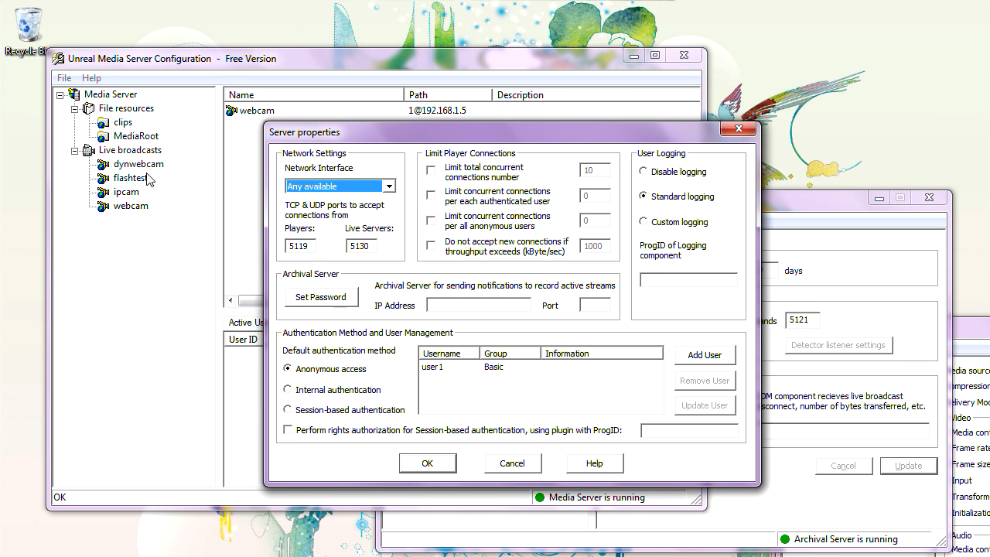
{"action": "left_click_drag", "start_coordinate": [367, 127], "coordinate": [216, 118]}
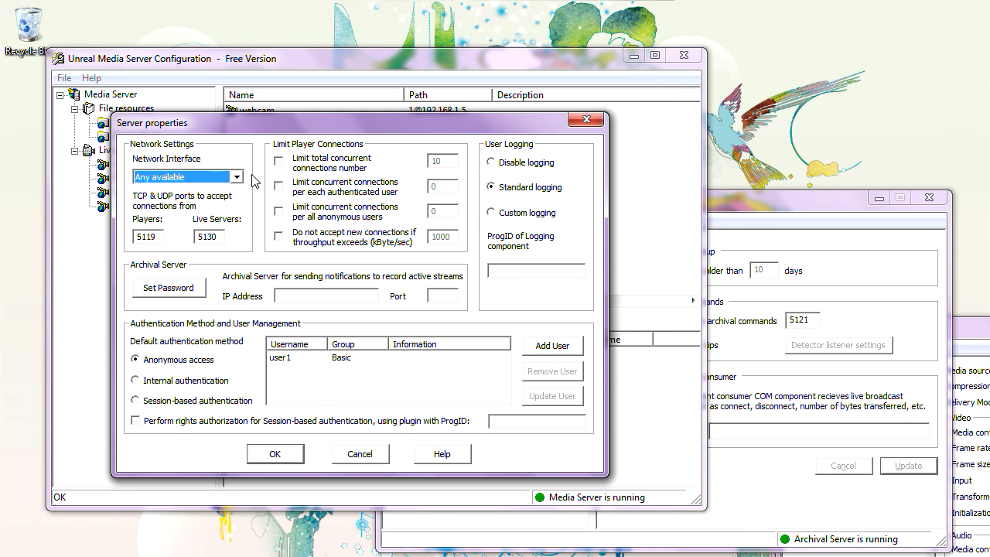
{"action": "left_click", "coordinate": [306, 291]}
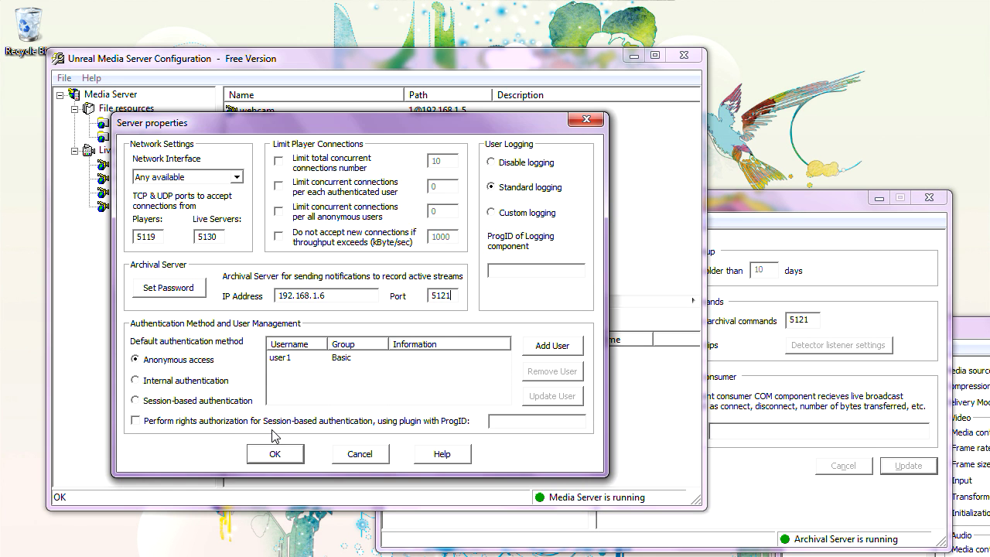
- Save the new server properties, then stop and restart the Media Server
{"action": "left_click", "coordinate": [275, 454]}
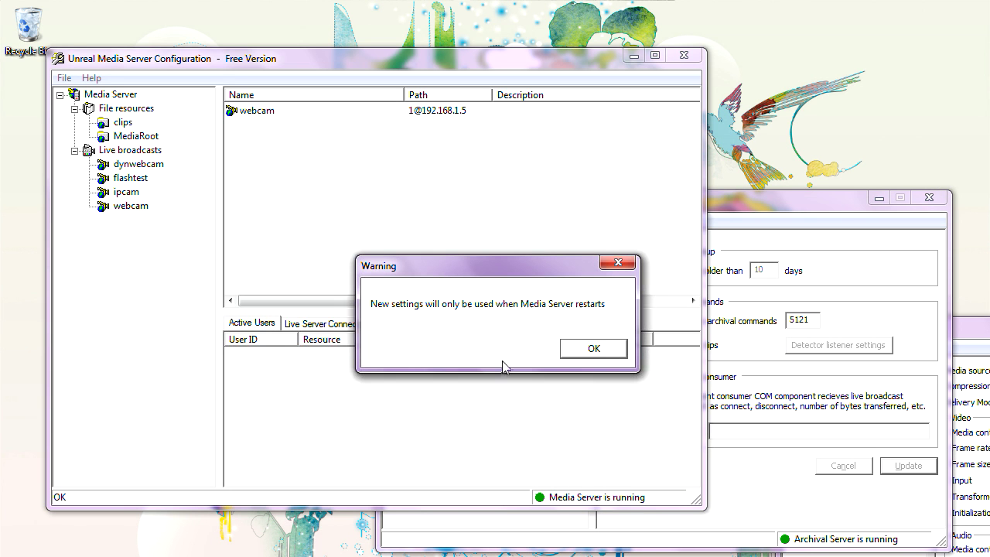
{"action": "left_click", "coordinate": [589, 352]}
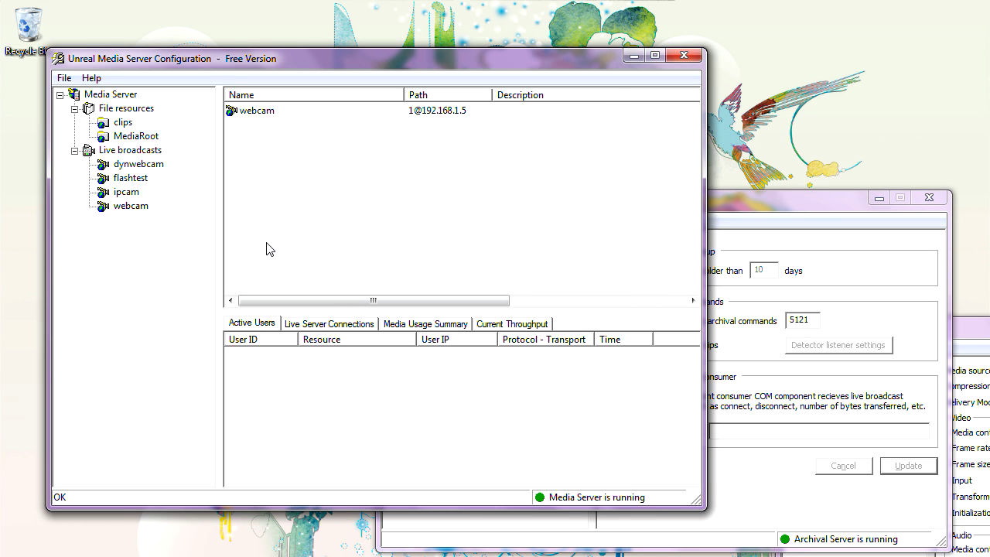
{"action": "left_click", "coordinate": [65, 78]}
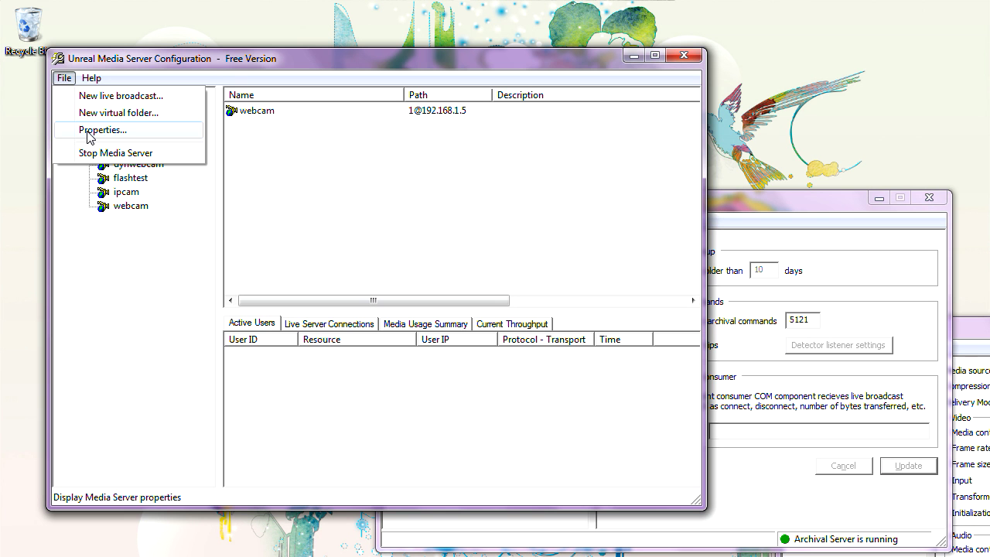
{"action": "left_click", "coordinate": [89, 155]}
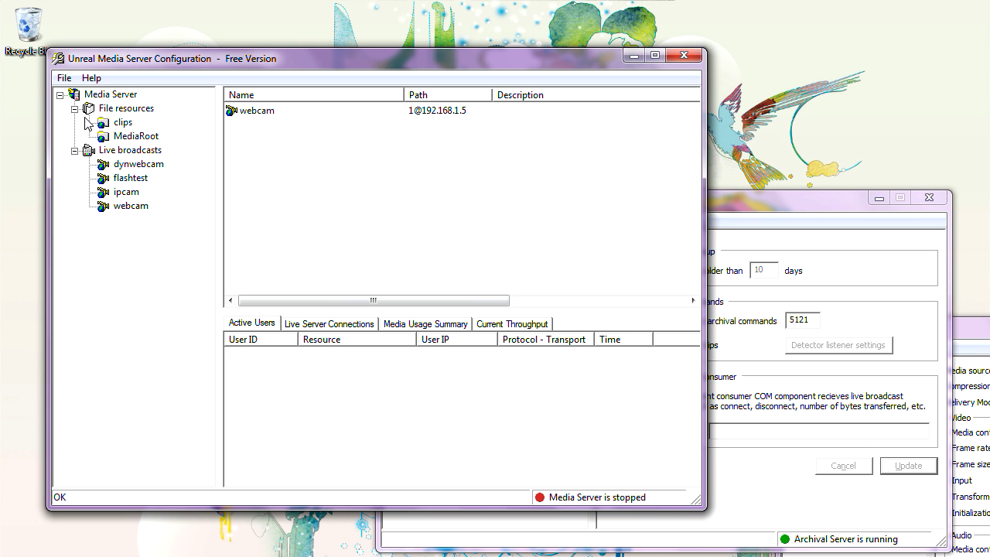
{"action": "left_click", "coordinate": [64, 78]}
{"action": "left_click", "coordinate": [89, 154]}
- Recheck and confirm the webcam live broadcast settings, with archival notification still on
{"action": "left_click", "coordinate": [741, 203]}
{"action": "left_click_drag", "start_coordinate": [740, 198], "coordinate": [744, 132]}
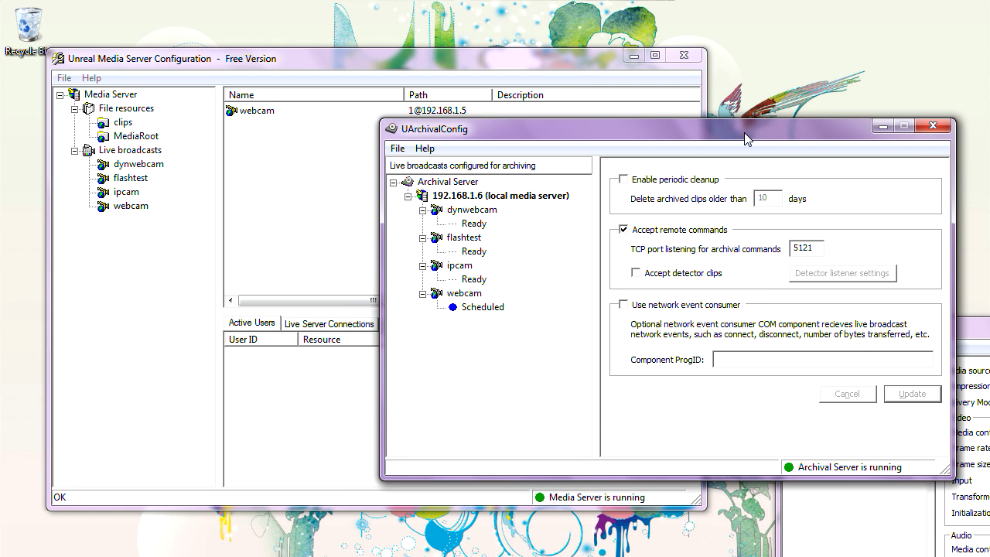
{"action": "left_click", "coordinate": [133, 212]}
{"action": "right_click", "coordinate": [134, 212]}
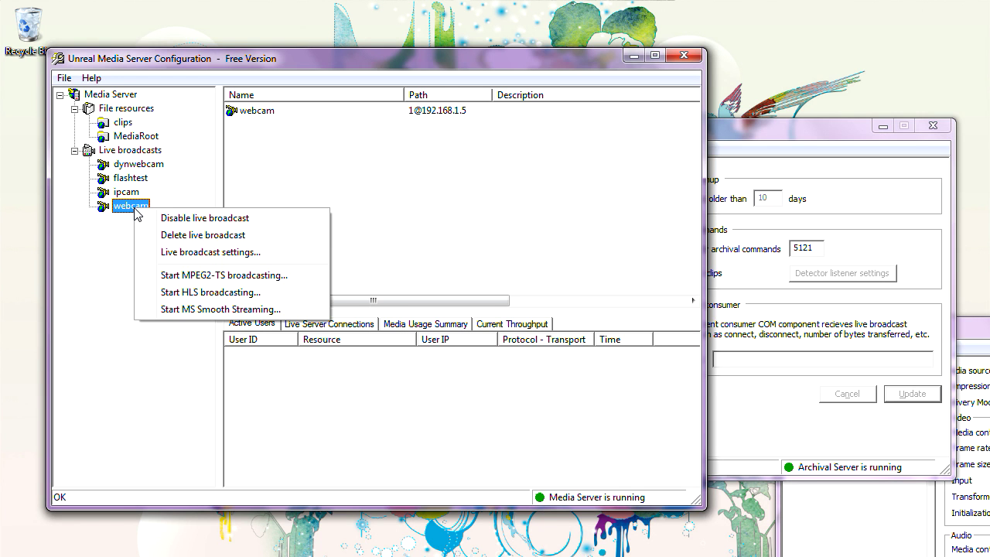
{"action": "left_click", "coordinate": [181, 252]}
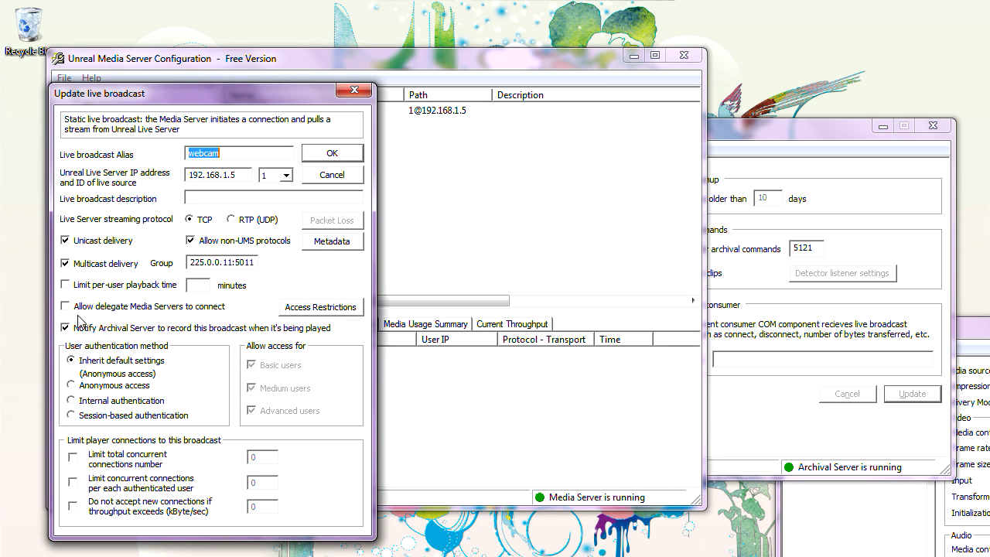
{"action": "left_click", "coordinate": [332, 154]}
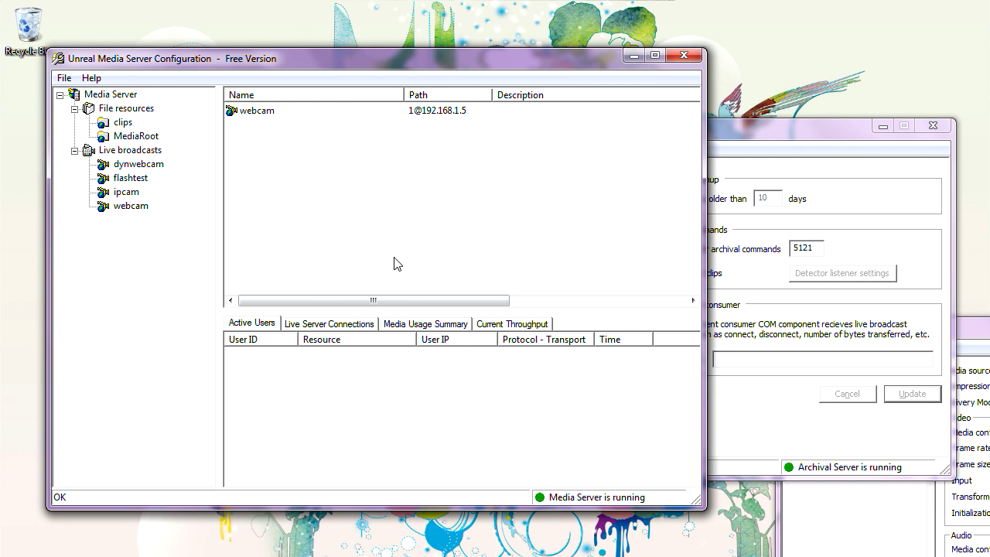
- Select webcam in the archival configurator to show its archiving schedule
{"action": "left_click", "coordinate": [763, 133]}
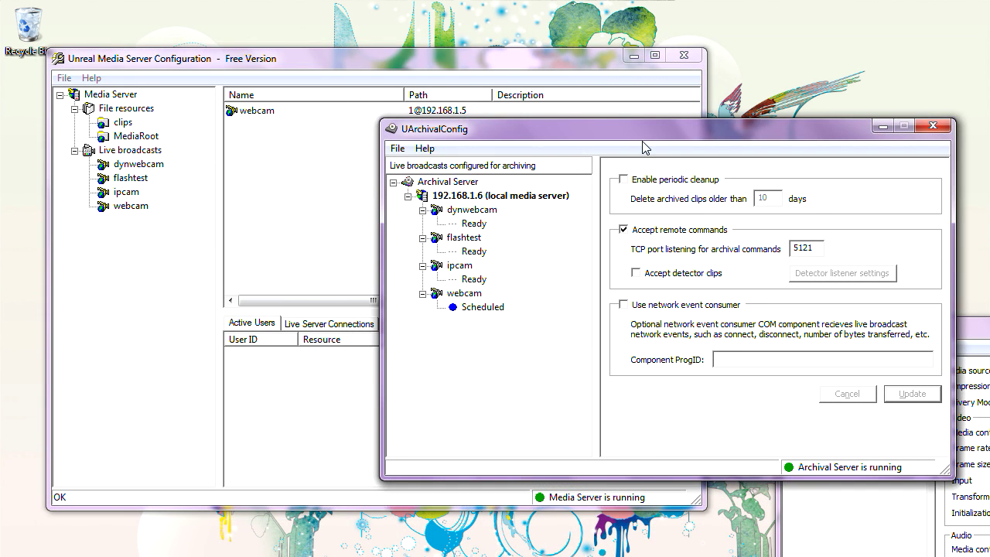
{"action": "left_click_drag", "start_coordinate": [601, 132], "coordinate": [617, 48]}
{"action": "left_click", "coordinate": [486, 211]}
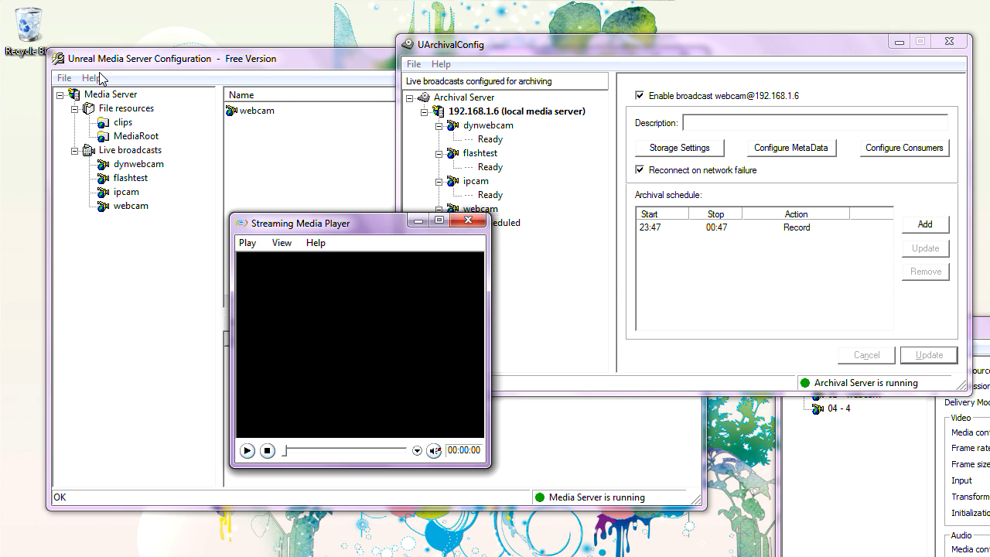
- Play the webcam live broadcast in Streaming Media Player under alias webcam, then stop it
{"action": "left_click_drag", "start_coordinate": [308, 219], "coordinate": [185, 230]}
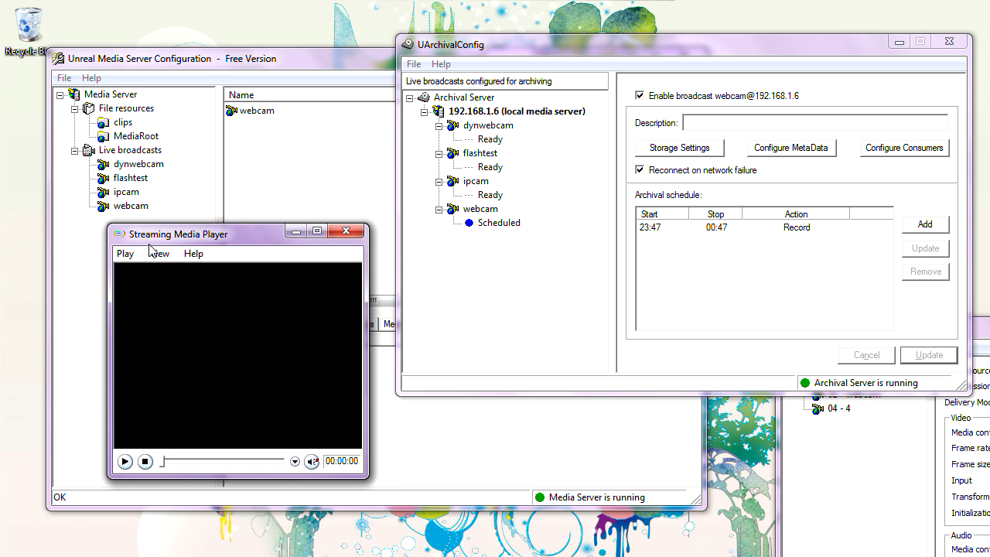
{"action": "left_click", "coordinate": [125, 254]}
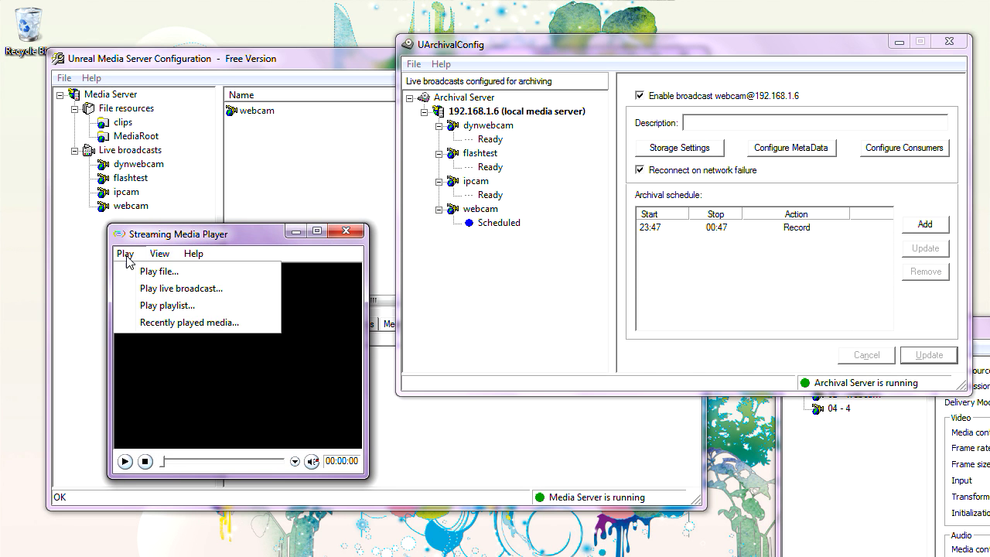
{"action": "left_click", "coordinate": [151, 289]}
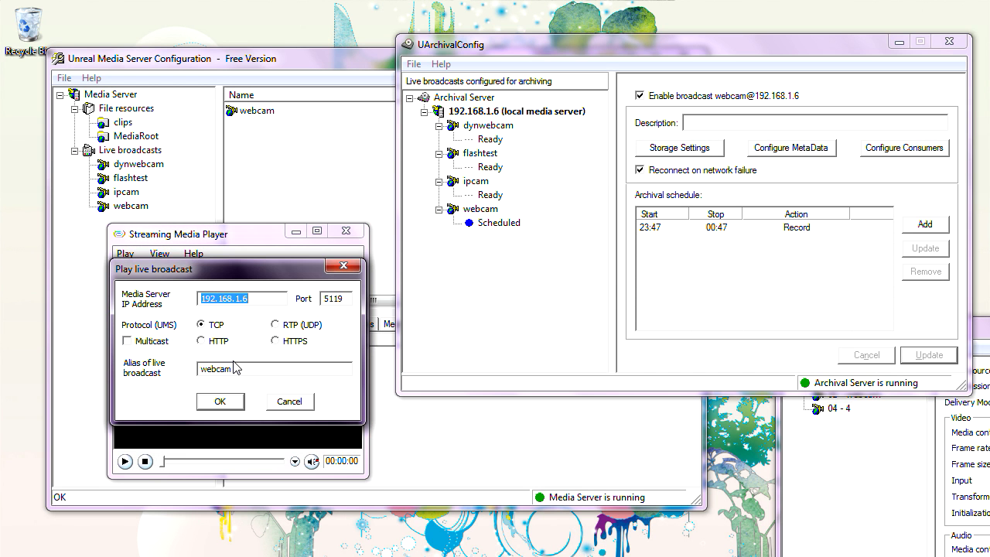
{"action": "left_click", "coordinate": [221, 402]}
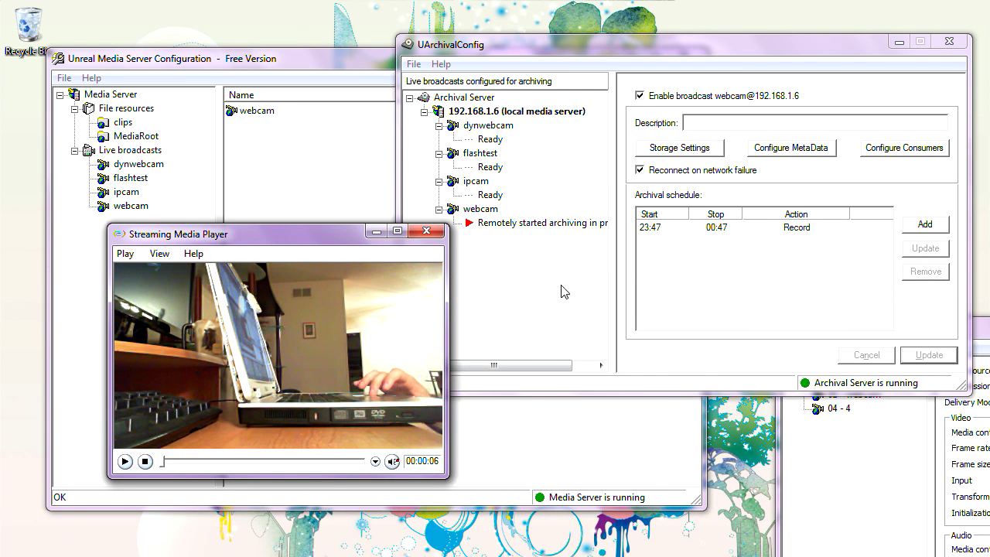
{"action": "left_click_drag", "start_coordinate": [541, 376], "coordinate": [491, 349]}
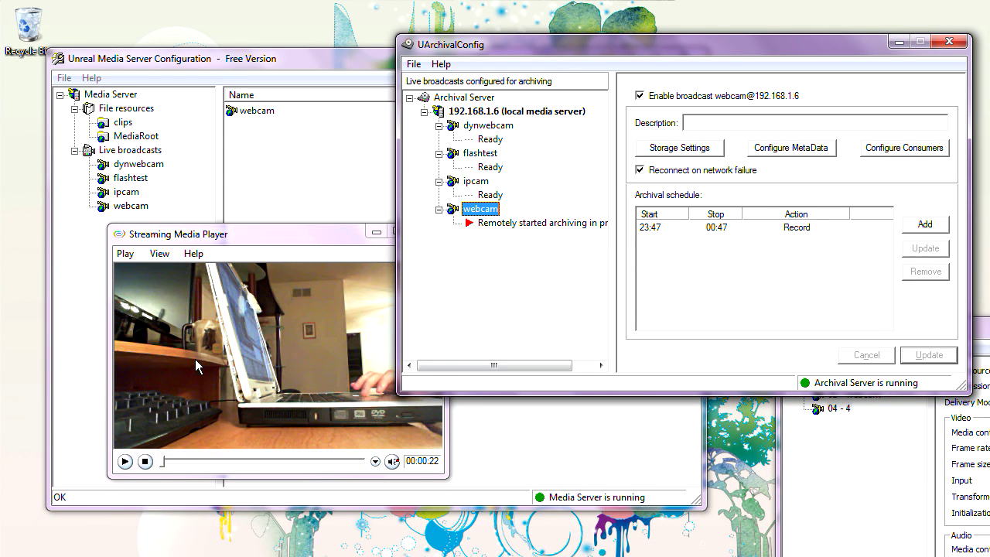
{"action": "left_click", "coordinate": [144, 462]}
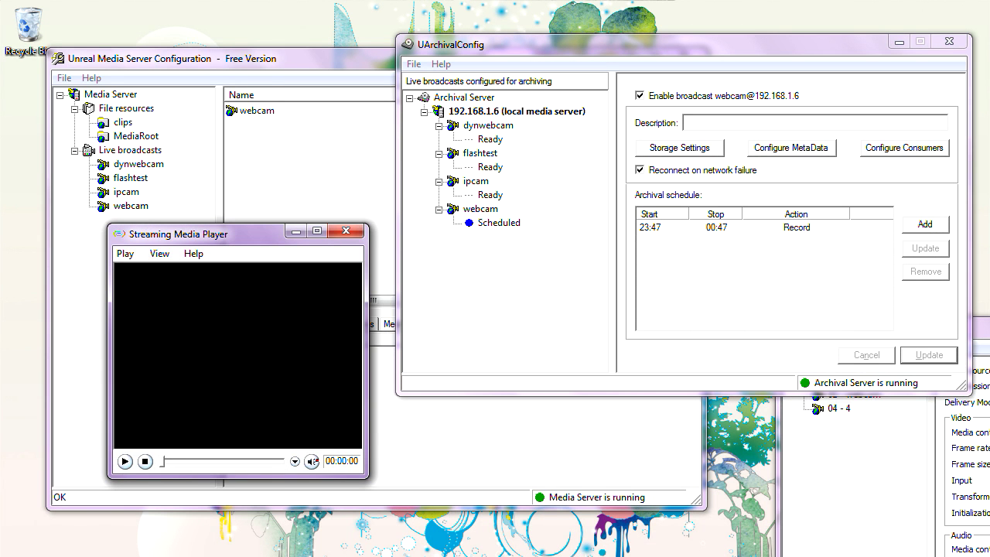
- Play webcam_2013-07-07_22-52-28.mp4 from the 07 recordings folder
{"action": "mouse_move", "coordinate": [590, 486]}
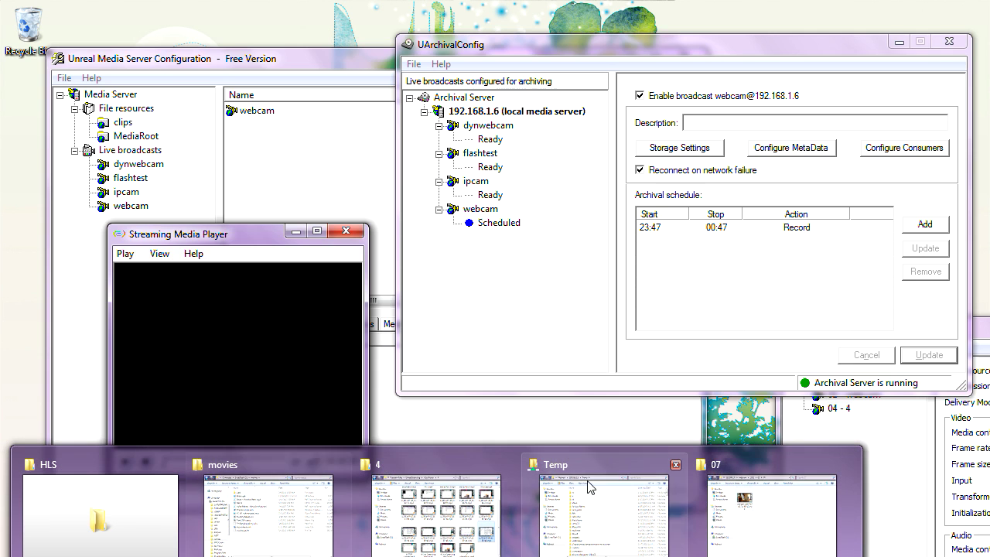
{"action": "mouse_move", "coordinate": [628, 493]}
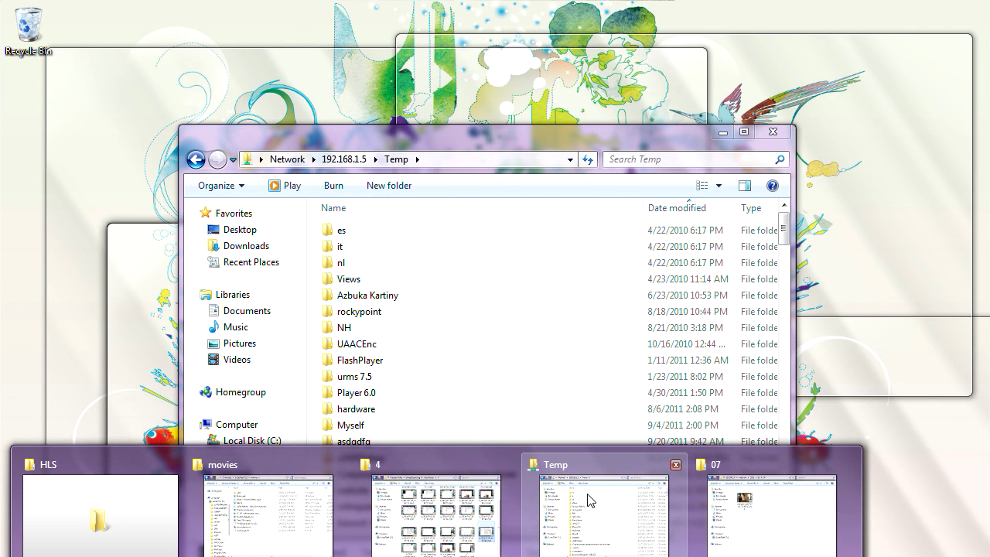
{"action": "left_click", "coordinate": [751, 468]}
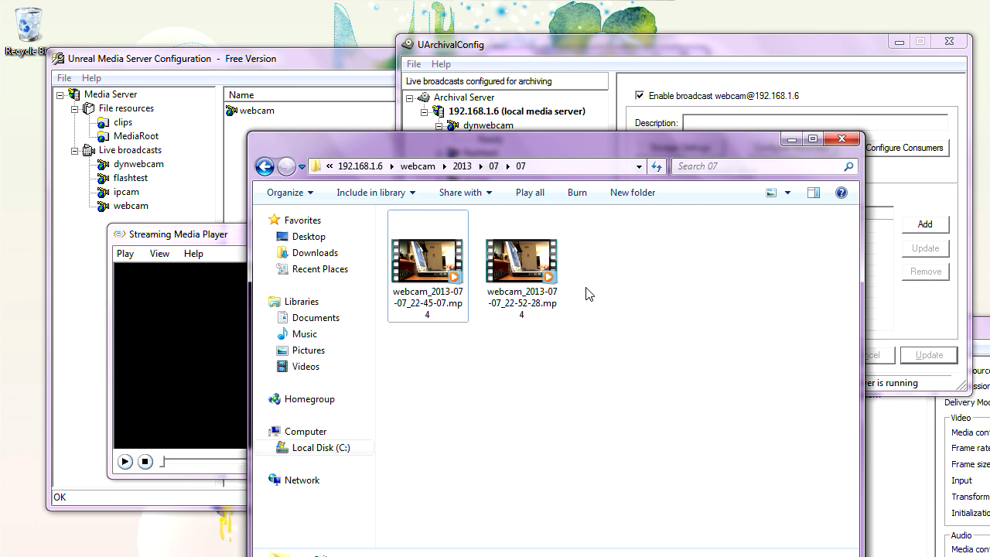
{"action": "left_click", "coordinate": [520, 291]}
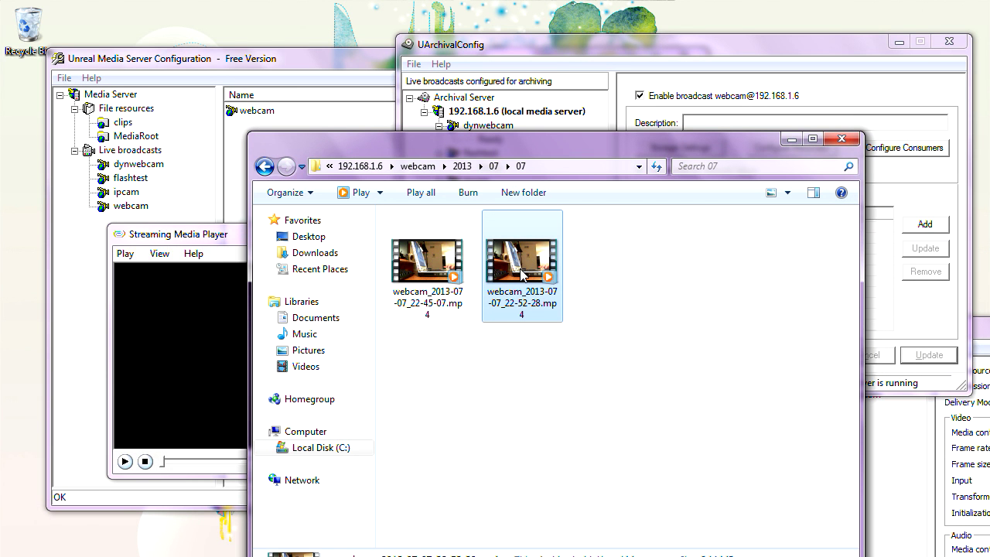
{"action": "double_click", "coordinate": [523, 274]}
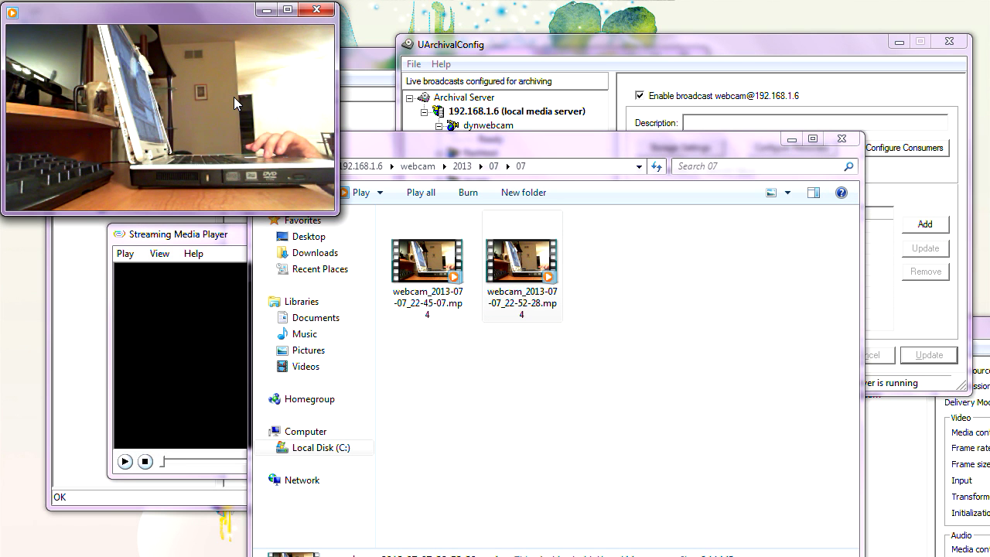
- Close Media Player after checking the clip and minimize the 07 folder window
{"action": "mouse_move", "coordinate": [216, 58]}
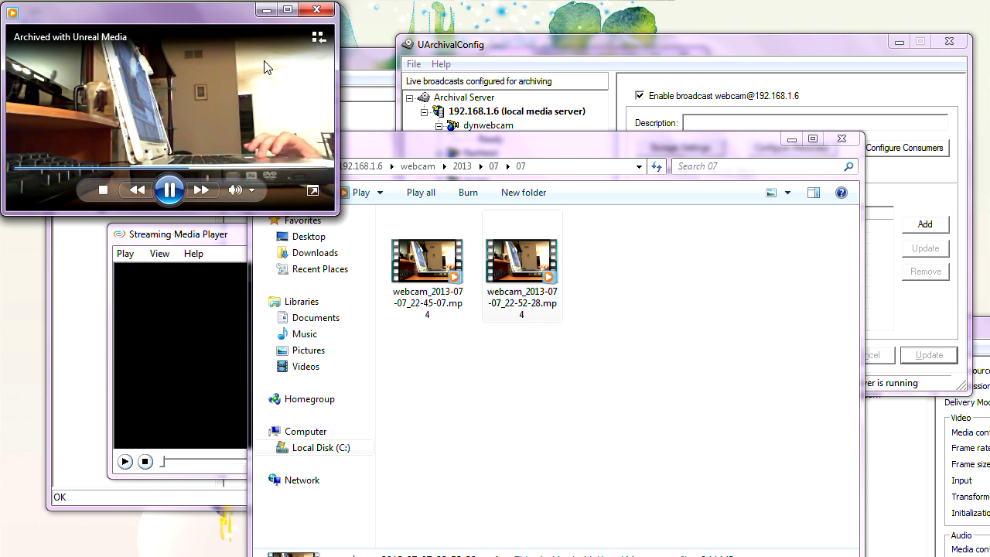
{"action": "left_click", "coordinate": [318, 10]}
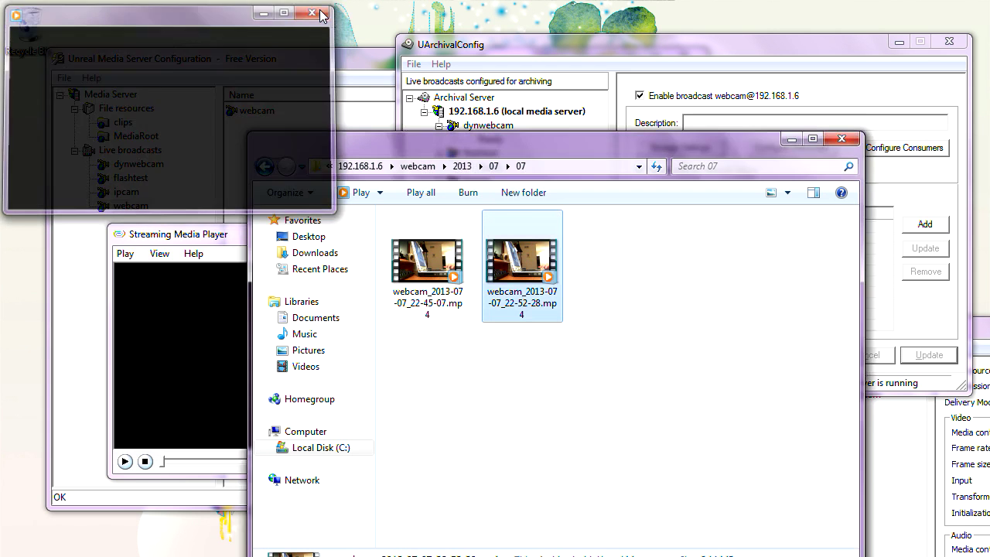
{"action": "left_click", "coordinate": [792, 140]}
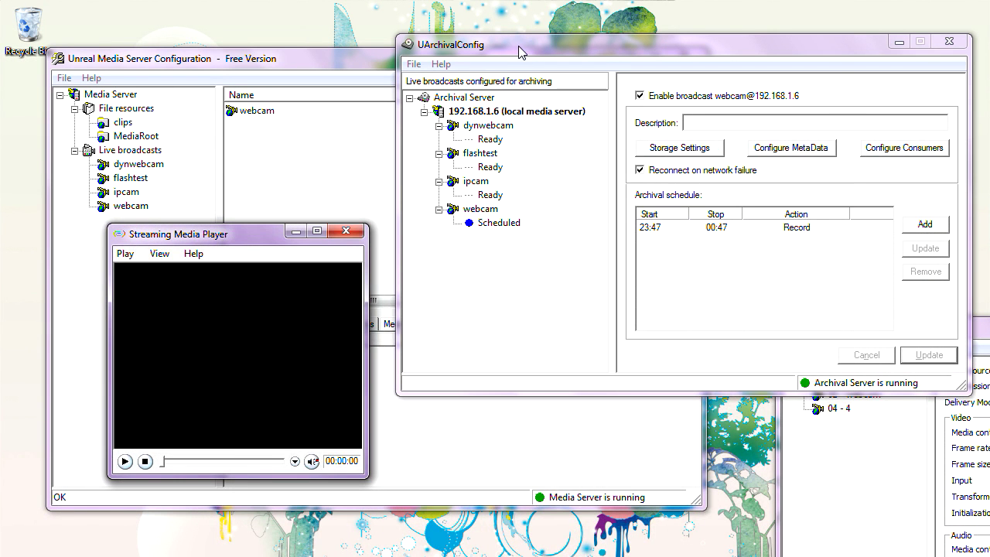
{"action": "left_click_drag", "start_coordinate": [519, 46], "coordinate": [383, 34]}
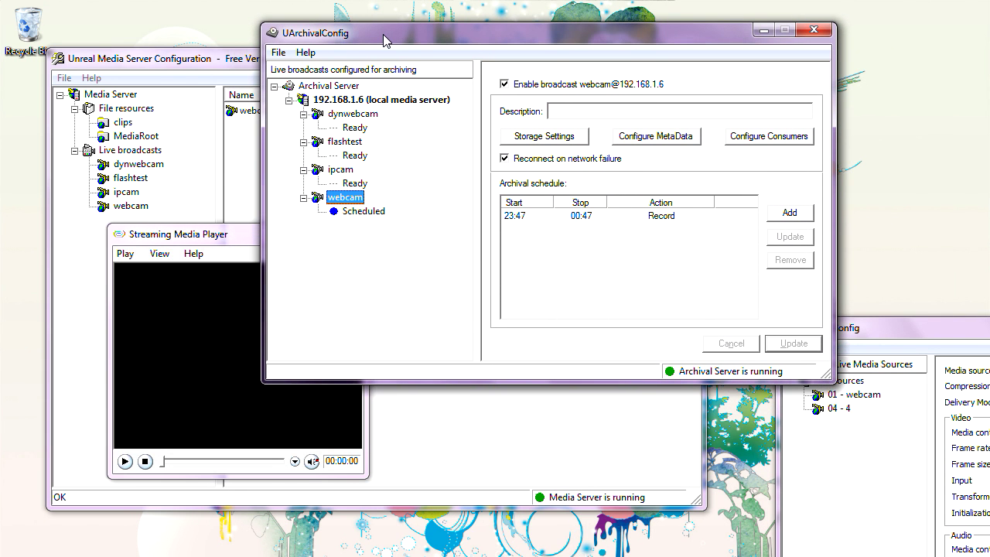